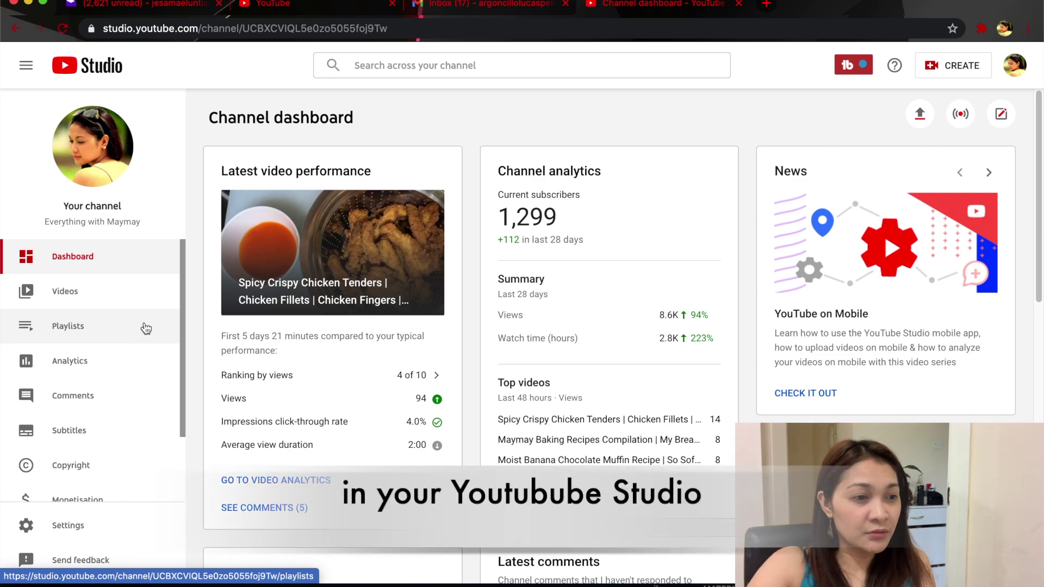
Go to Monetisation, start the Partner Programme application, and open the Step 1 terms.
{"action": "left_click", "coordinate": [143, 329]}
{"action": "scroll", "coordinate": [144, 328], "scroll_direction": "down", "scroll_amount": 1}
{"action": "scroll", "coordinate": [146, 328], "scroll_direction": "down", "scroll_amount": 1}
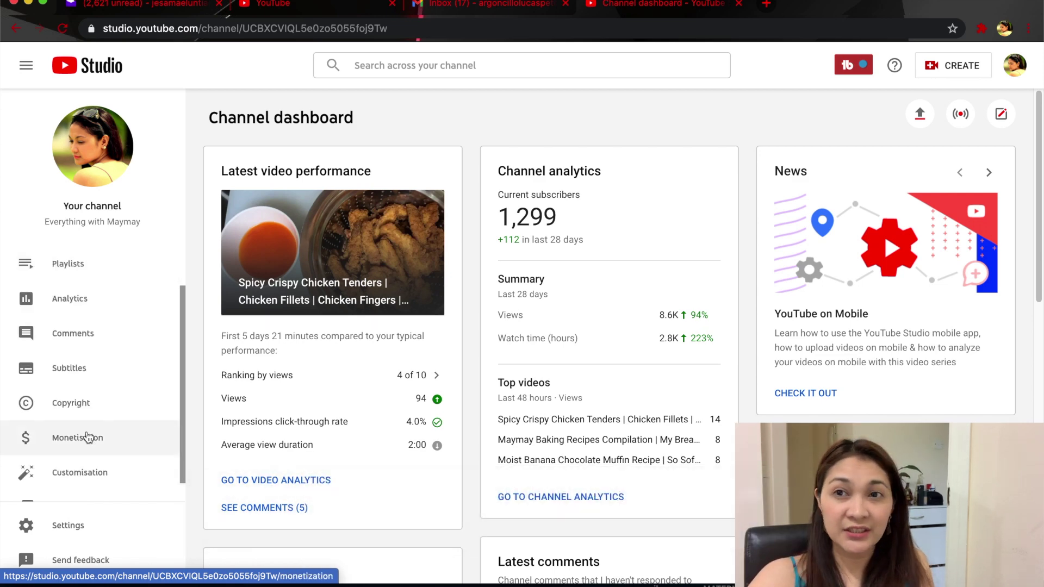
{"action": "left_click", "coordinate": [87, 437]}
{"action": "scroll", "coordinate": [504, 424], "scroll_direction": "down", "scroll_amount": 1}
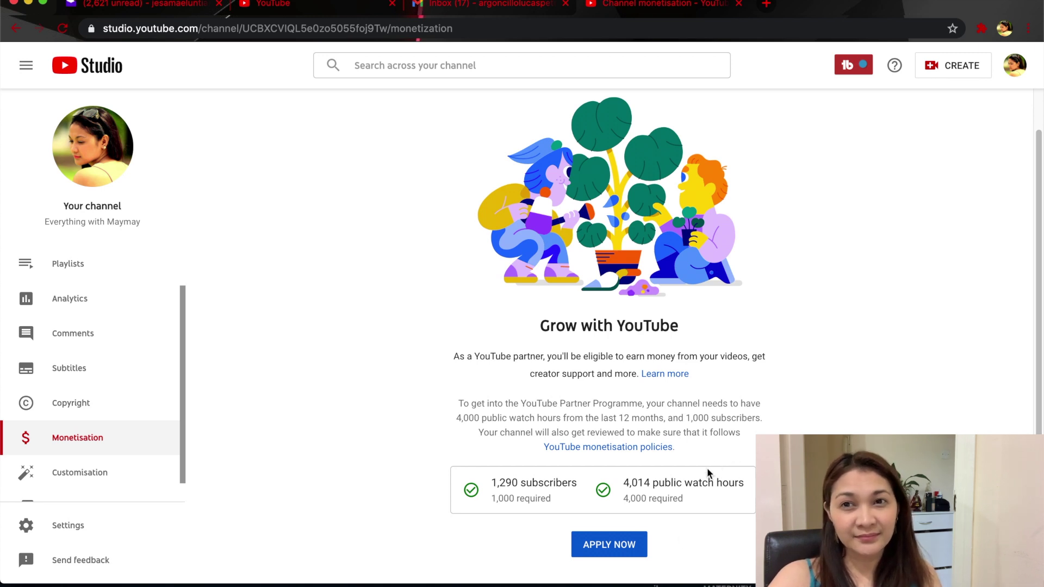
{"action": "left_click", "coordinate": [607, 542]}
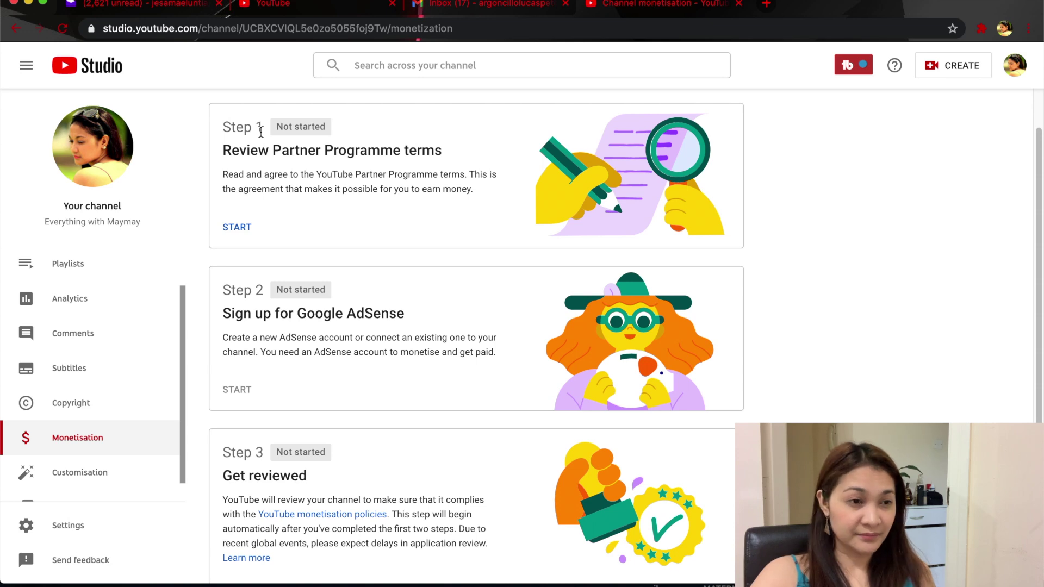
{"action": "left_click", "coordinate": [237, 227]}
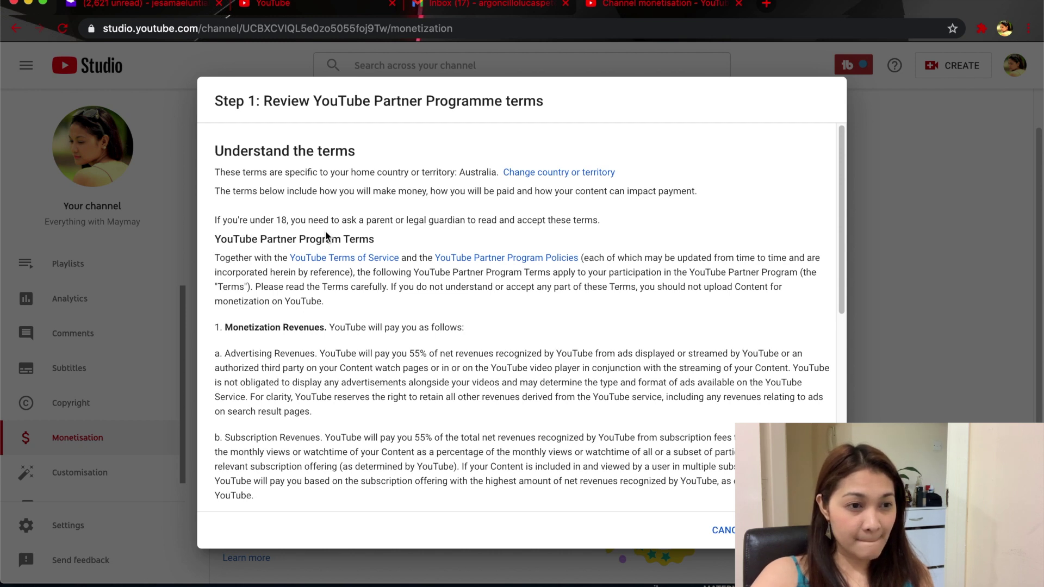
Read through the Partner Programme terms, tick the acceptance box and confirm.
{"action": "scroll", "coordinate": [384, 236], "scroll_direction": "down", "scroll_amount": 4}
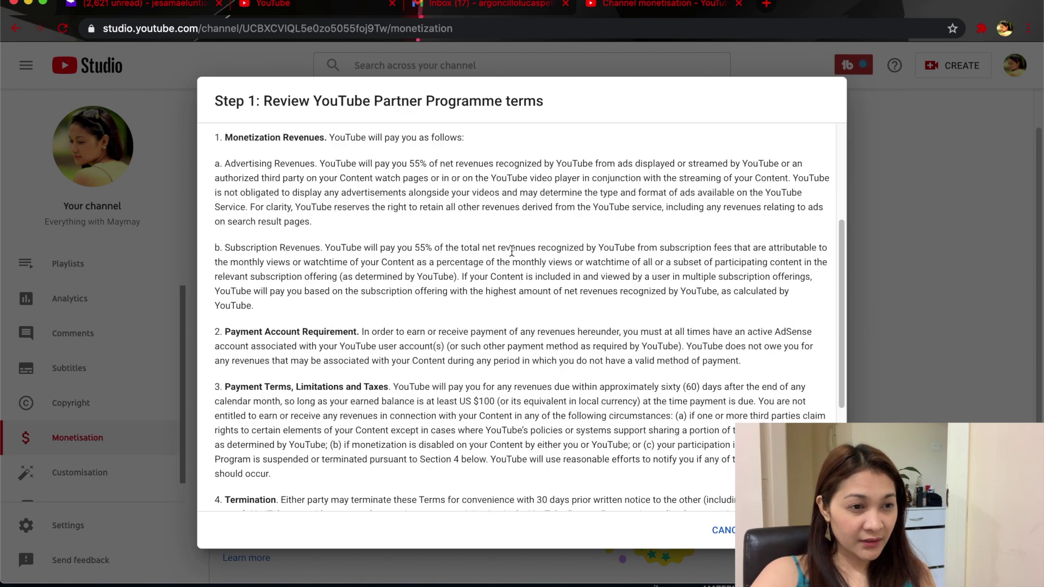
{"action": "scroll", "coordinate": [508, 256], "scroll_direction": "up", "scroll_amount": 1}
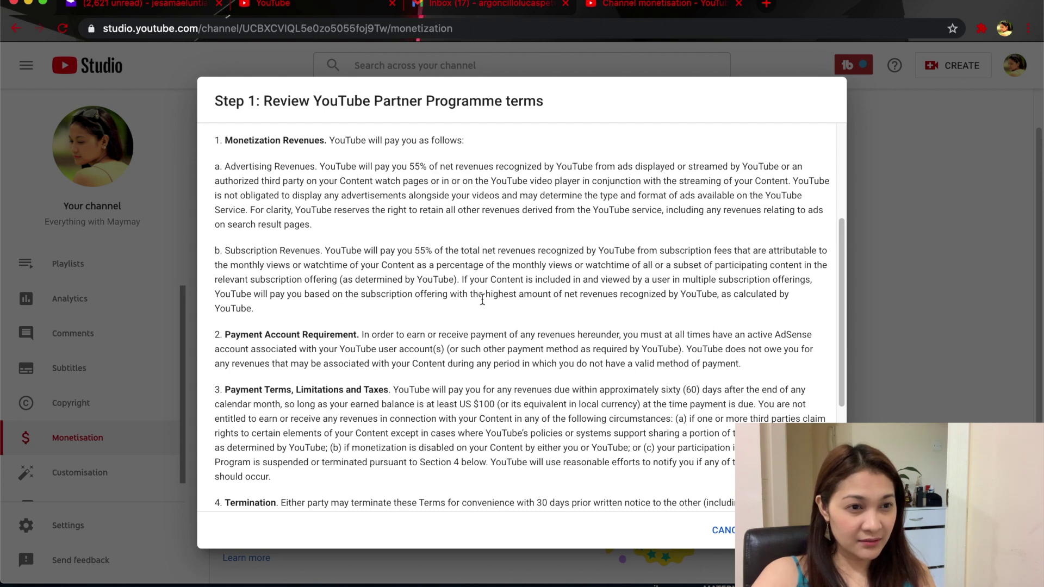
{"action": "scroll", "coordinate": [481, 300], "scroll_direction": "down", "scroll_amount": 1}
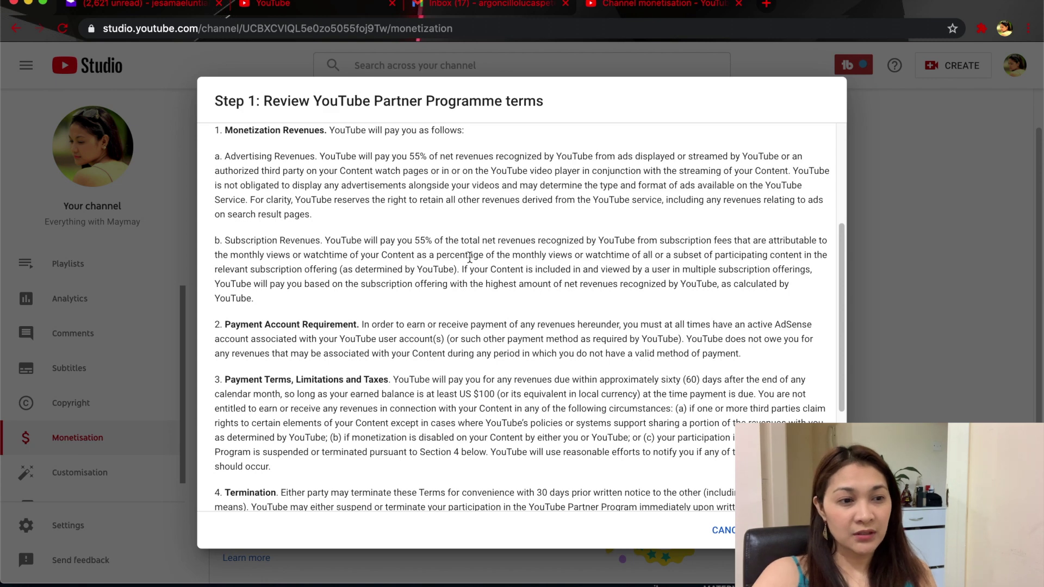
{"action": "scroll", "coordinate": [470, 255], "scroll_direction": "down", "scroll_amount": 3}
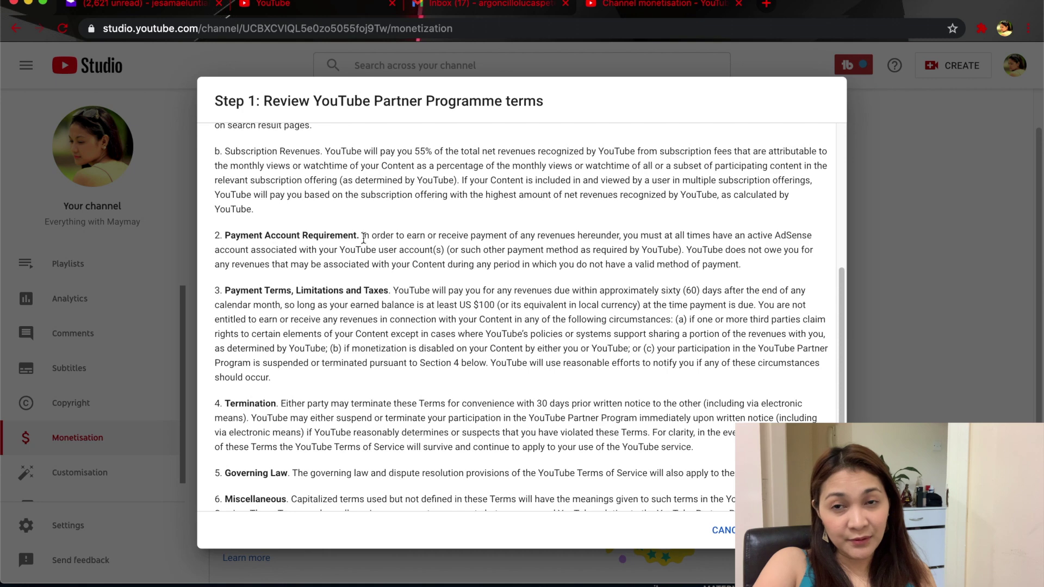
{"action": "scroll", "coordinate": [306, 407], "scroll_direction": "down", "scroll_amount": 2}
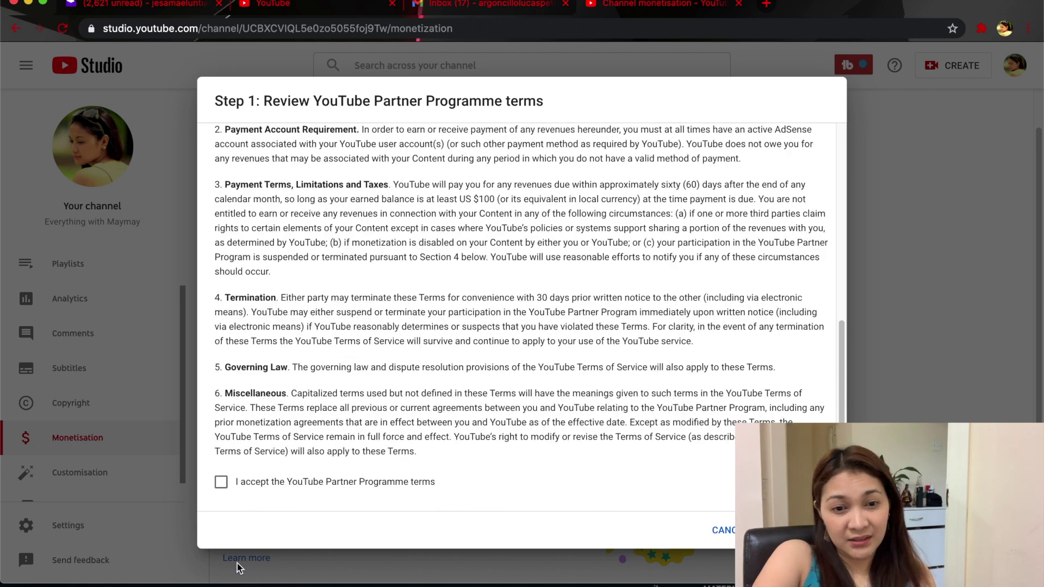
{"action": "left_click", "coordinate": [221, 482]}
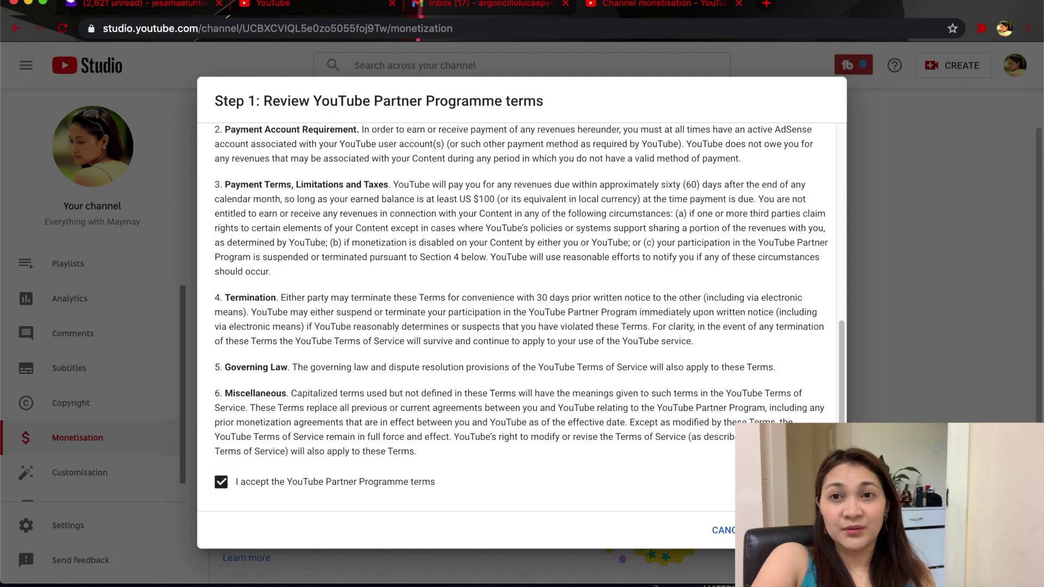
{"action": "left_click", "coordinate": [802, 529]}
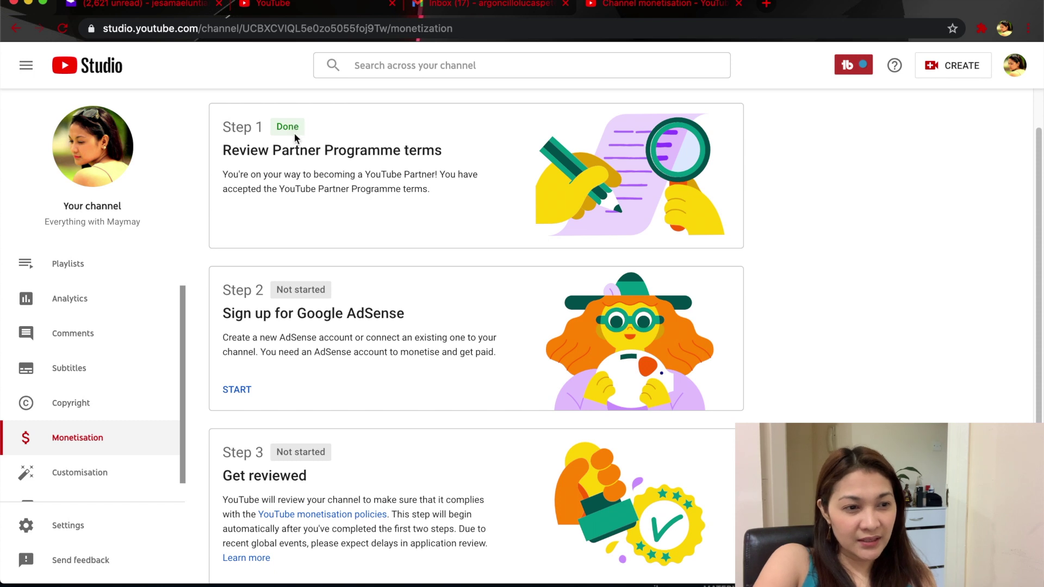
Start the AdSense step, answer 'No, I don't have an existing account', and continue.
{"action": "scroll", "coordinate": [322, 295], "scroll_direction": "down", "scroll_amount": 1}
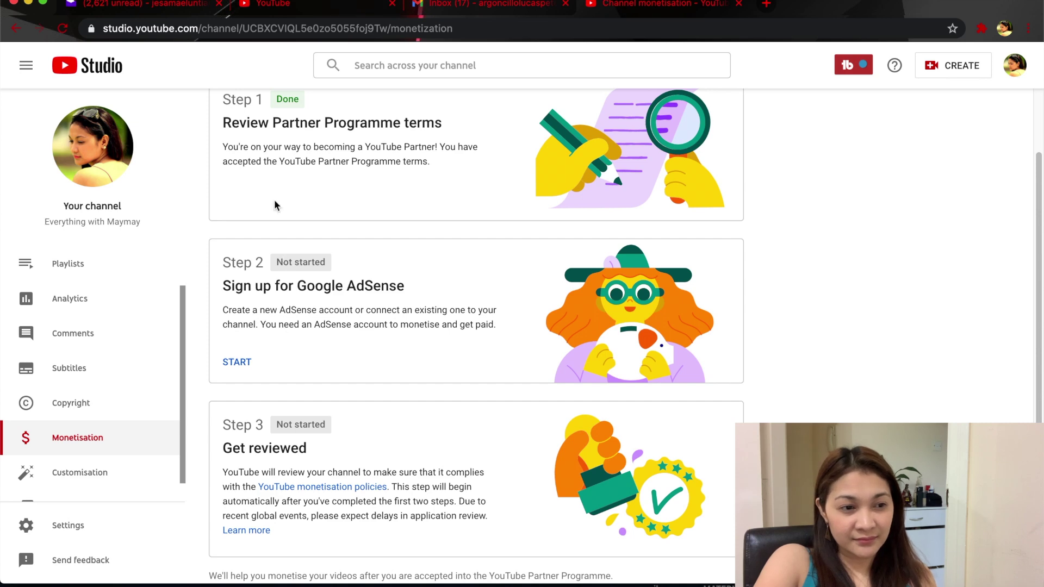
{"action": "left_click", "coordinate": [244, 367]}
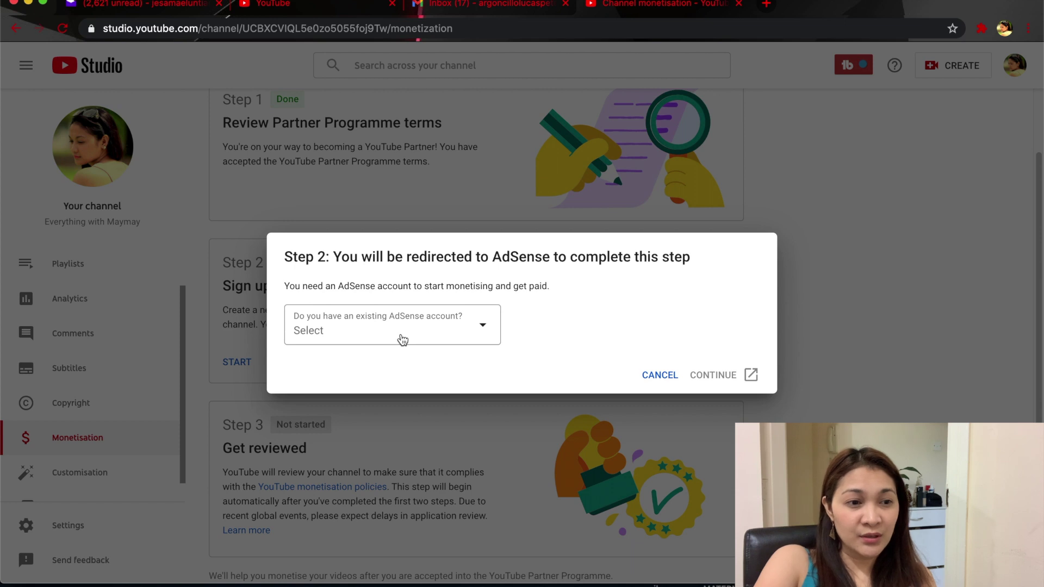
{"action": "left_click", "coordinate": [402, 340]}
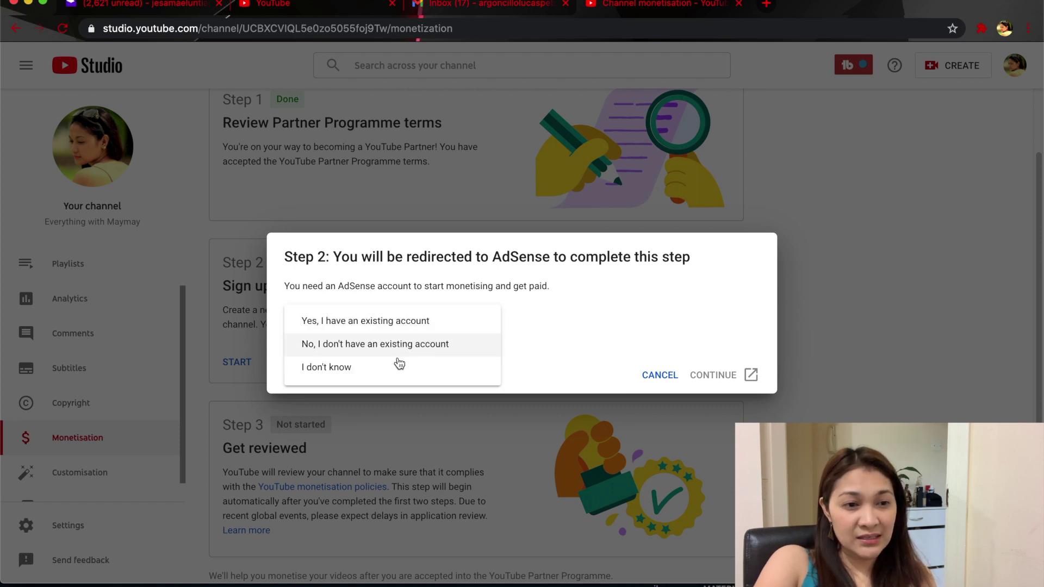
{"action": "left_click", "coordinate": [399, 353]}
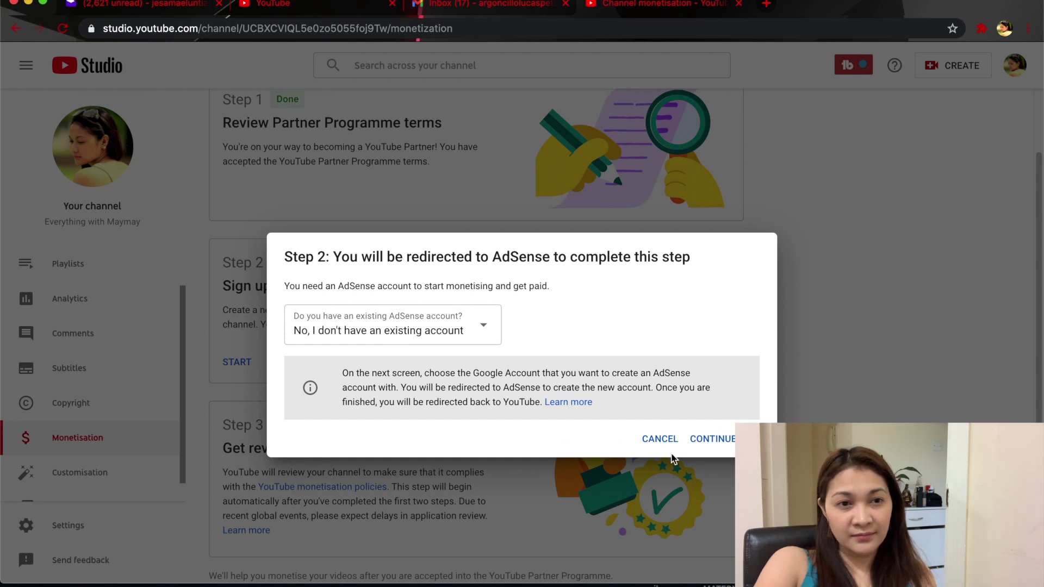
{"action": "left_click", "coordinate": [713, 440]}
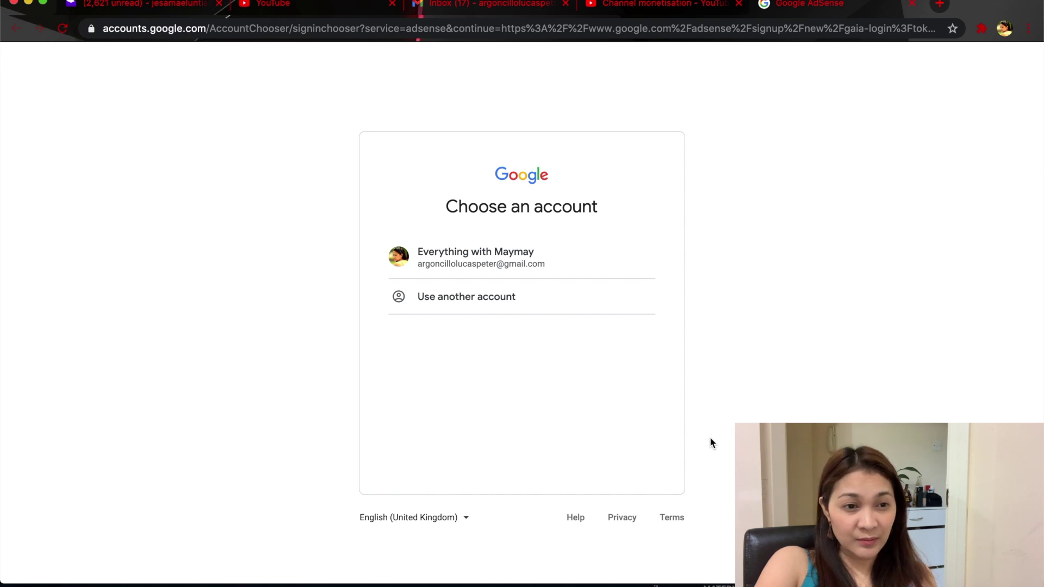
Sign in with the channel's Google account and select Yes for customised suggestions.
{"action": "left_click", "coordinate": [482, 264]}
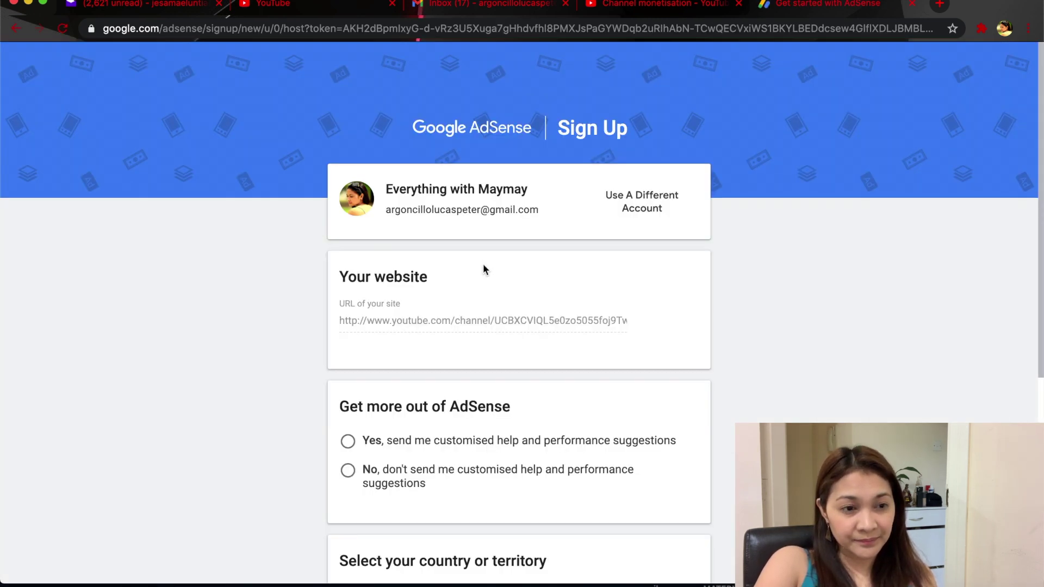
{"action": "scroll", "coordinate": [483, 263], "scroll_direction": "down", "scroll_amount": 3}
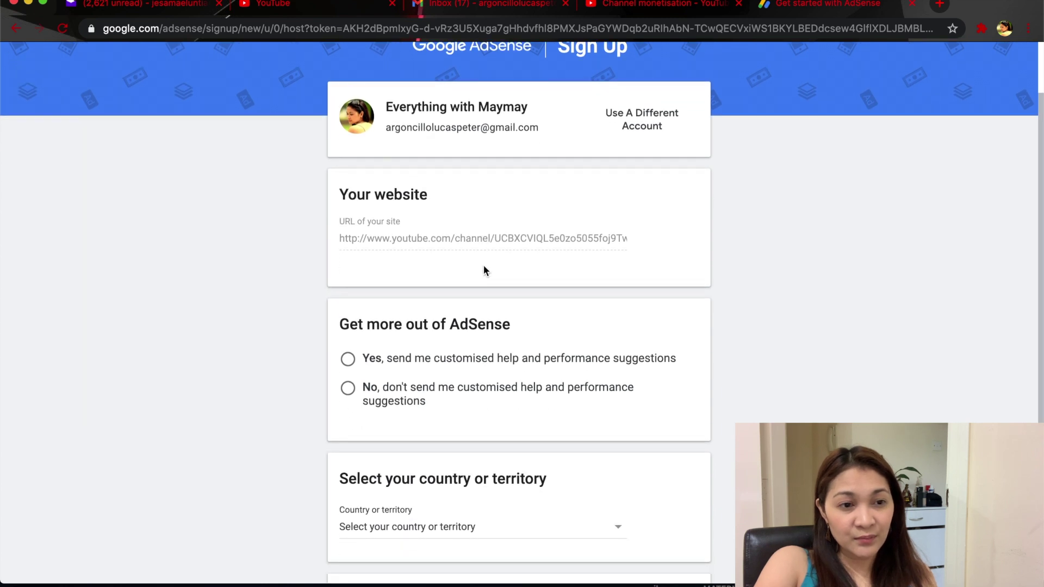
{"action": "scroll", "coordinate": [484, 265], "scroll_direction": "down", "scroll_amount": 2}
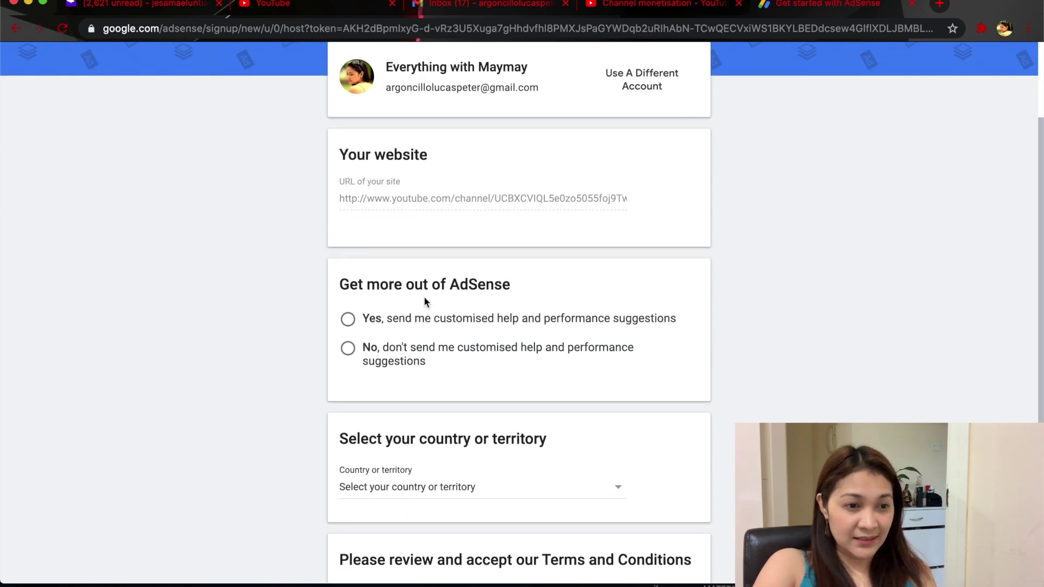
{"action": "left_click", "coordinate": [346, 325]}
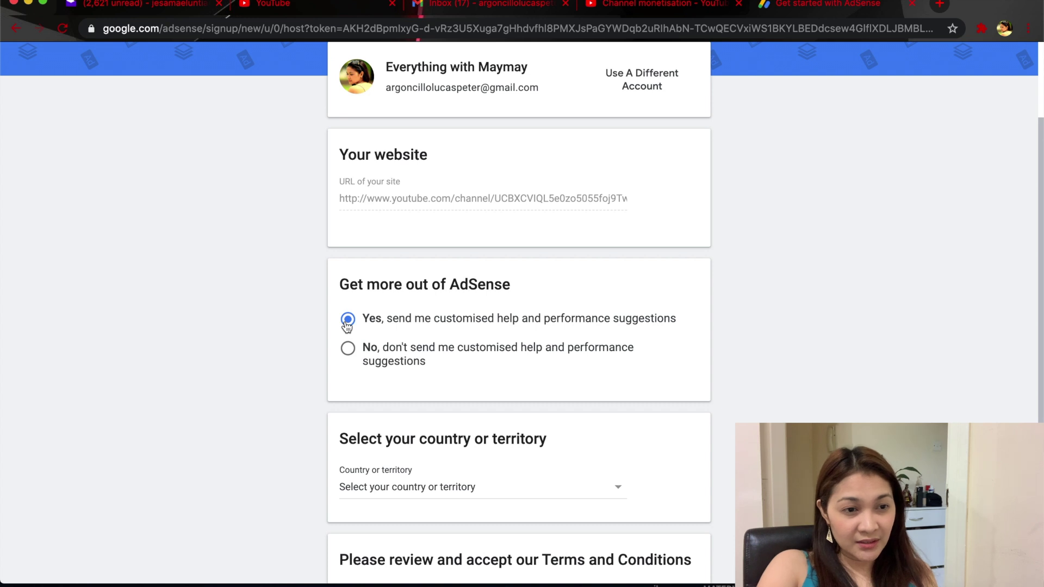
{"action": "scroll", "coordinate": [685, 368], "scroll_direction": "down", "scroll_amount": 3}
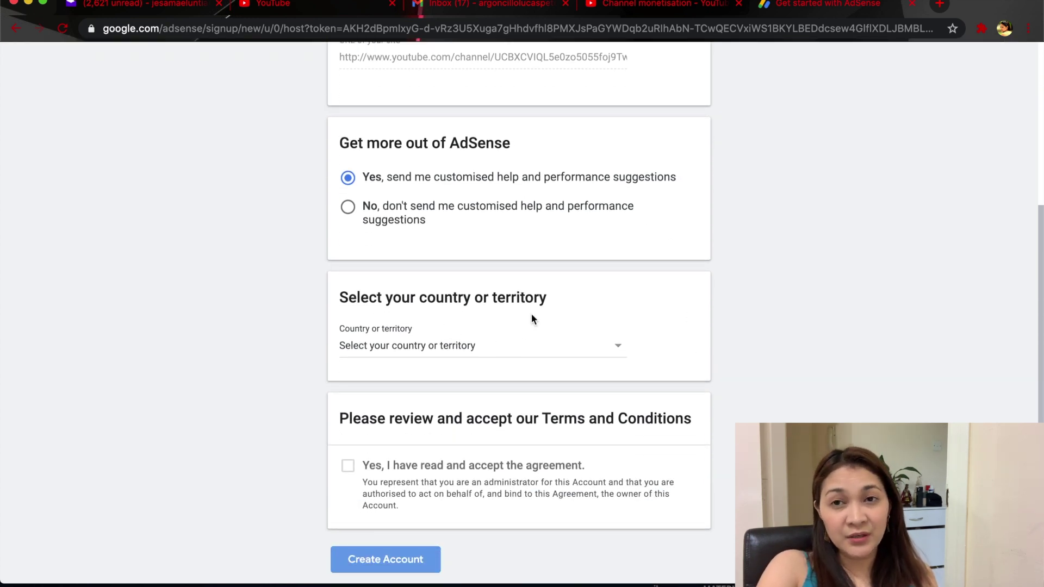
Set the country to United Arab Emirates, accept the AdSense terms and create the account.
{"action": "left_click", "coordinate": [531, 348]}
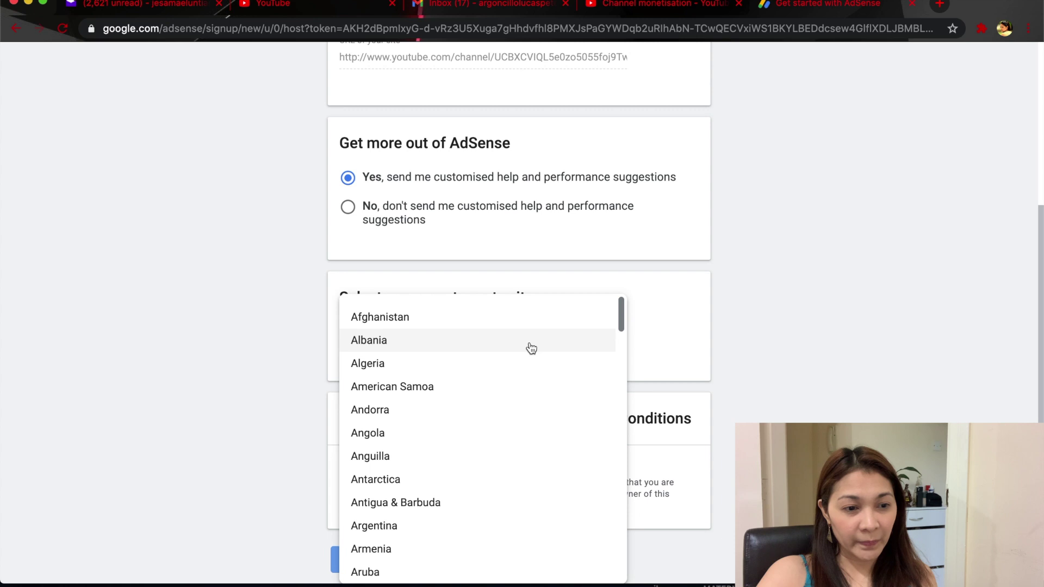
{"action": "scroll", "coordinate": [525, 357], "scroll_direction": "down", "scroll_amount": 6}
{"action": "scroll", "coordinate": [505, 431], "scroll_direction": "down", "scroll_amount": 7}
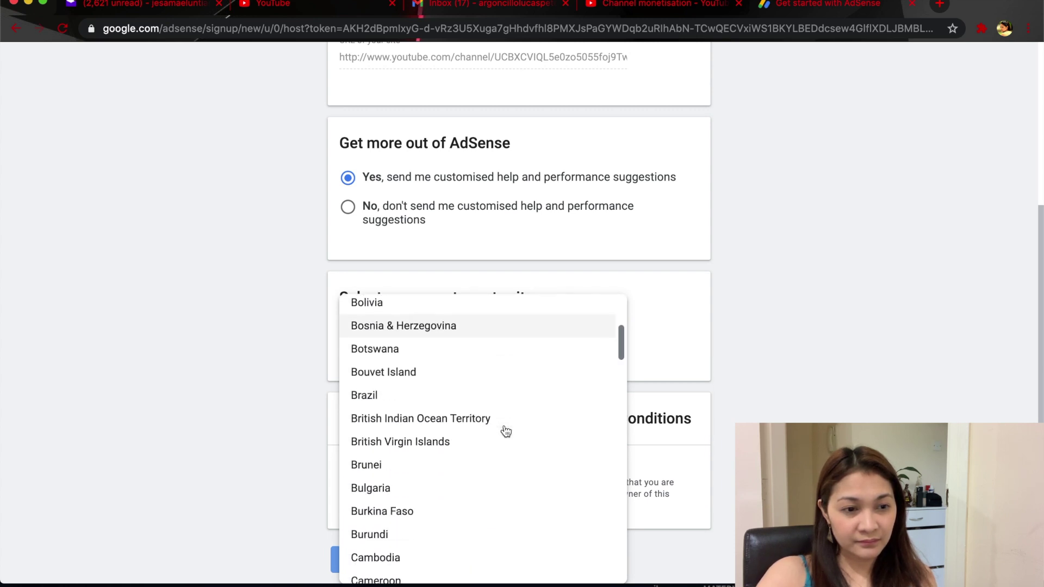
{"action": "scroll", "coordinate": [505, 432], "scroll_direction": "down", "scroll_amount": 20}
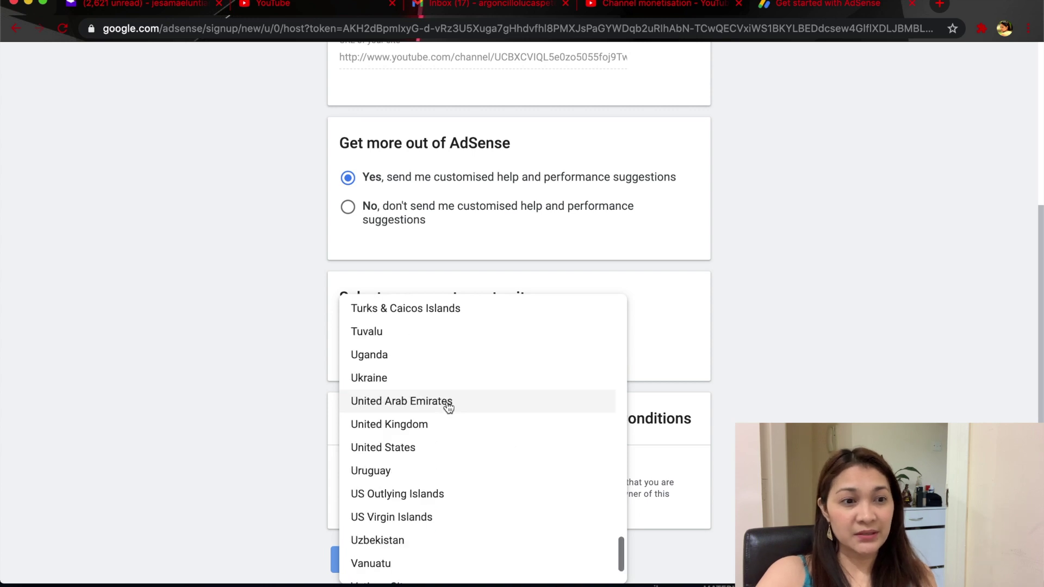
{"action": "left_click", "coordinate": [448, 405]}
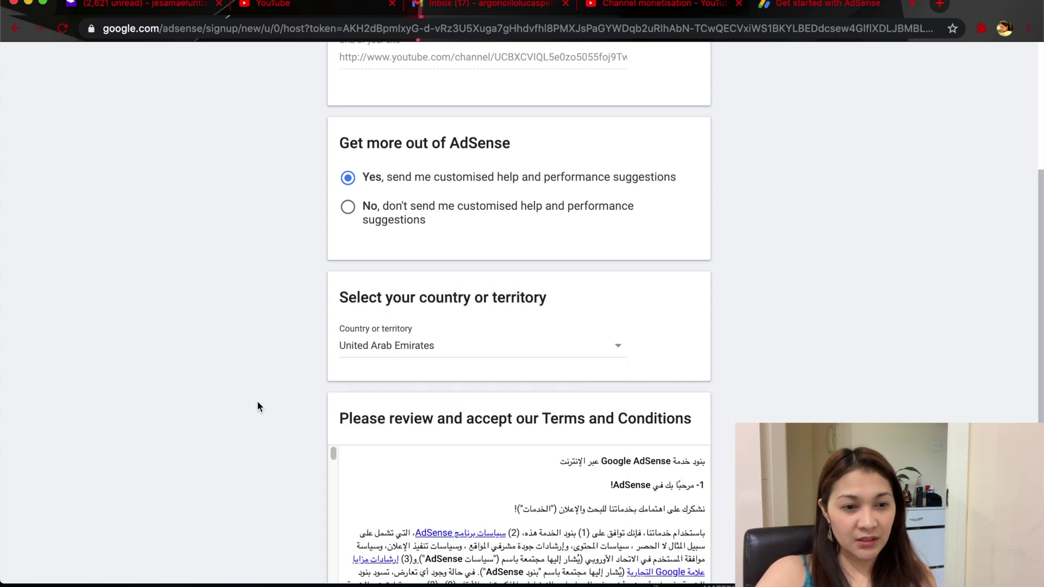
{"action": "scroll", "coordinate": [517, 511], "scroll_direction": "down", "scroll_amount": 3}
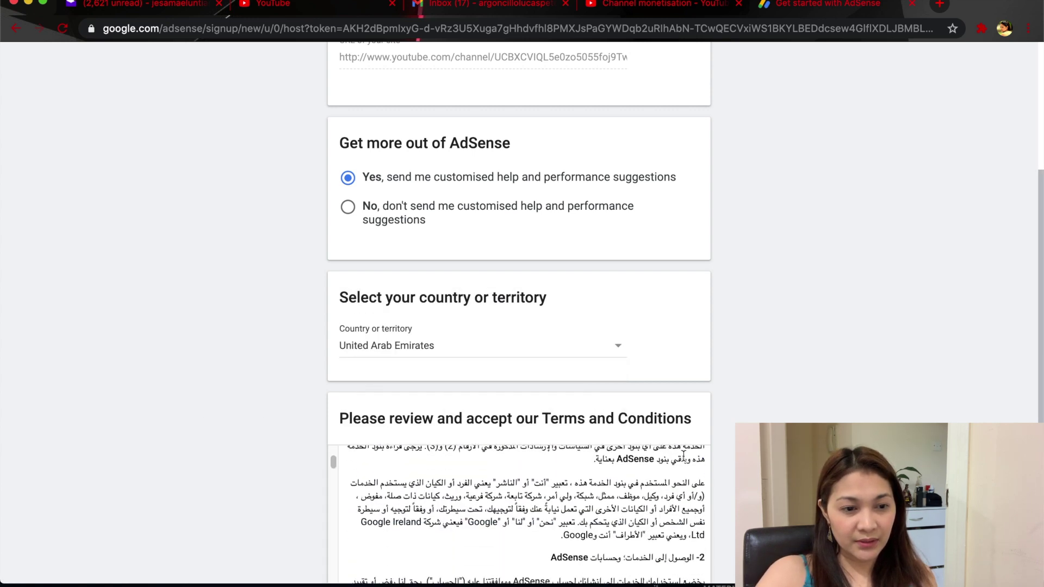
{"action": "scroll", "coordinate": [835, 366], "scroll_direction": "down", "scroll_amount": 6}
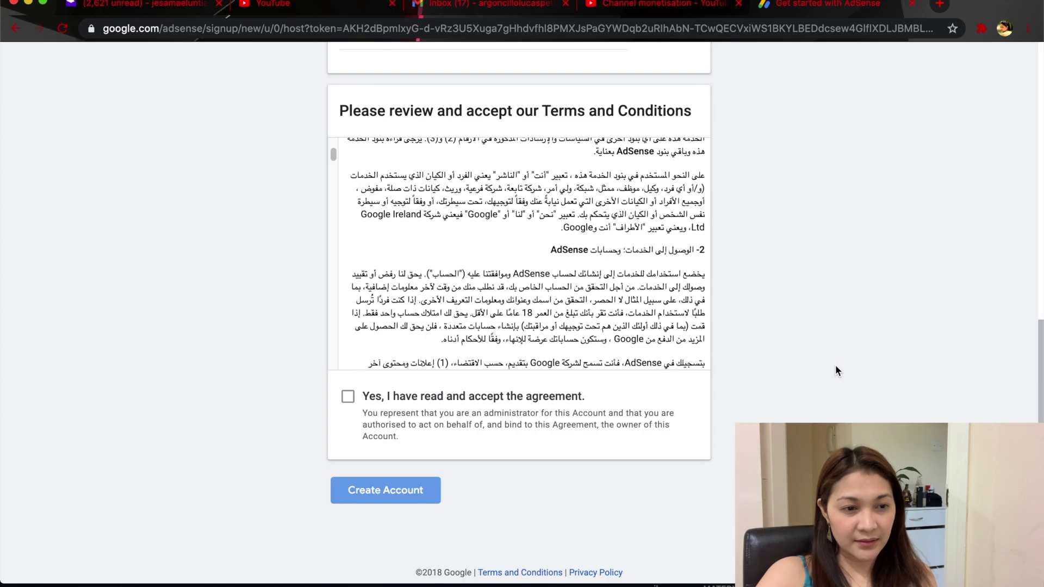
{"action": "left_click", "coordinate": [348, 400]}
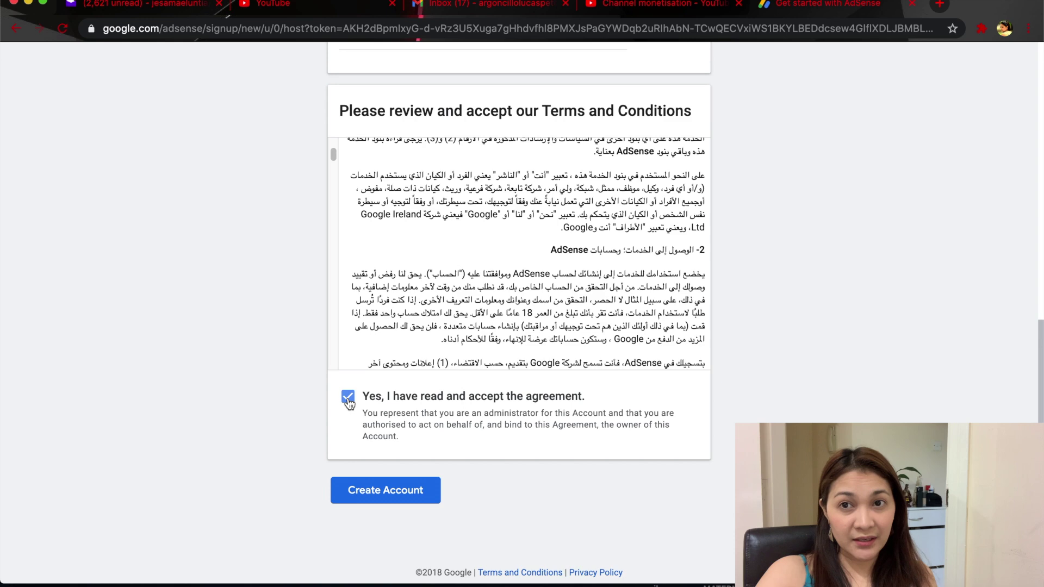
{"action": "left_click", "coordinate": [385, 490]}
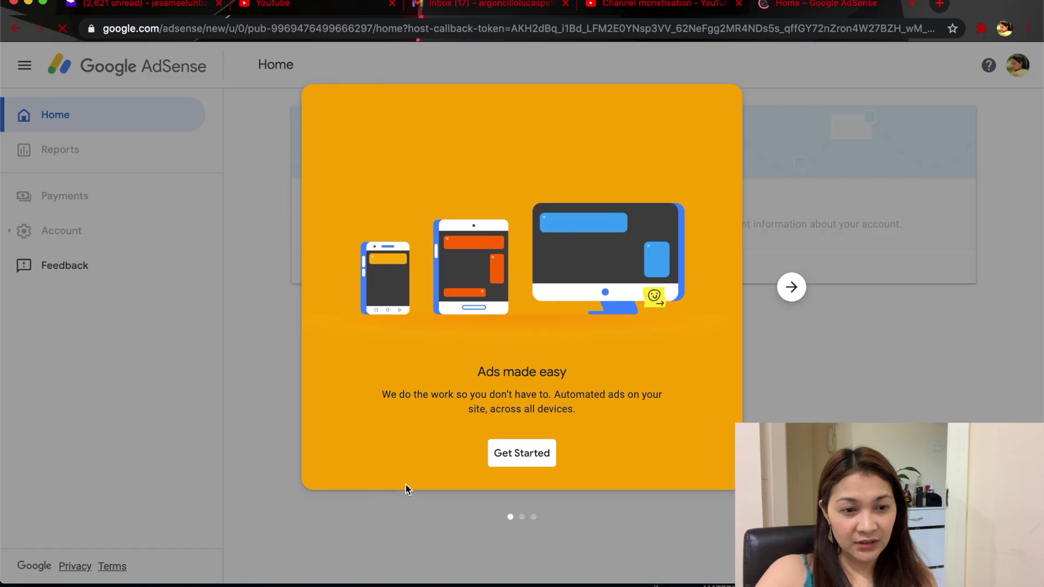
Enter the account holder's name, Sharjah address and phone number, then submit the payment details.
{"action": "left_click", "coordinate": [538, 467]}
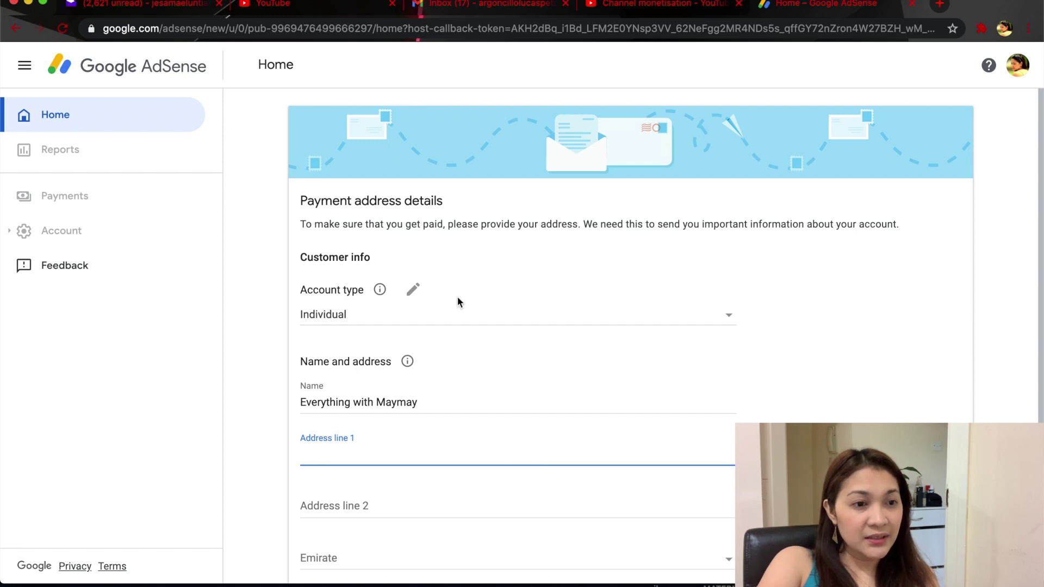
{"action": "scroll", "coordinate": [256, 348], "scroll_direction": "down", "scroll_amount": 2}
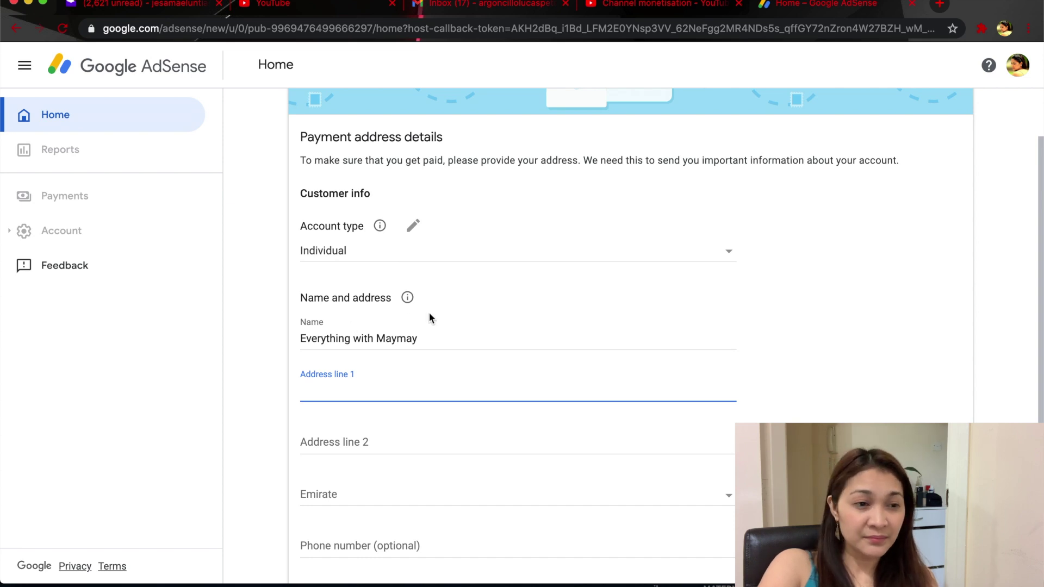
{"action": "left_click_drag", "start_coordinate": [424, 338], "coordinate": [166, 334]}
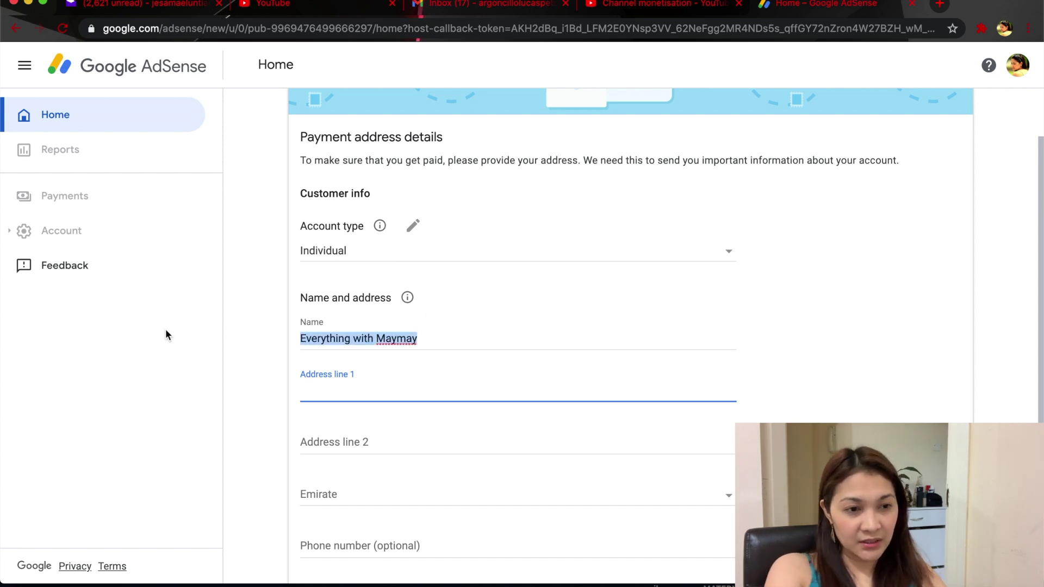
{"action": "type", "text": "Jesa"}
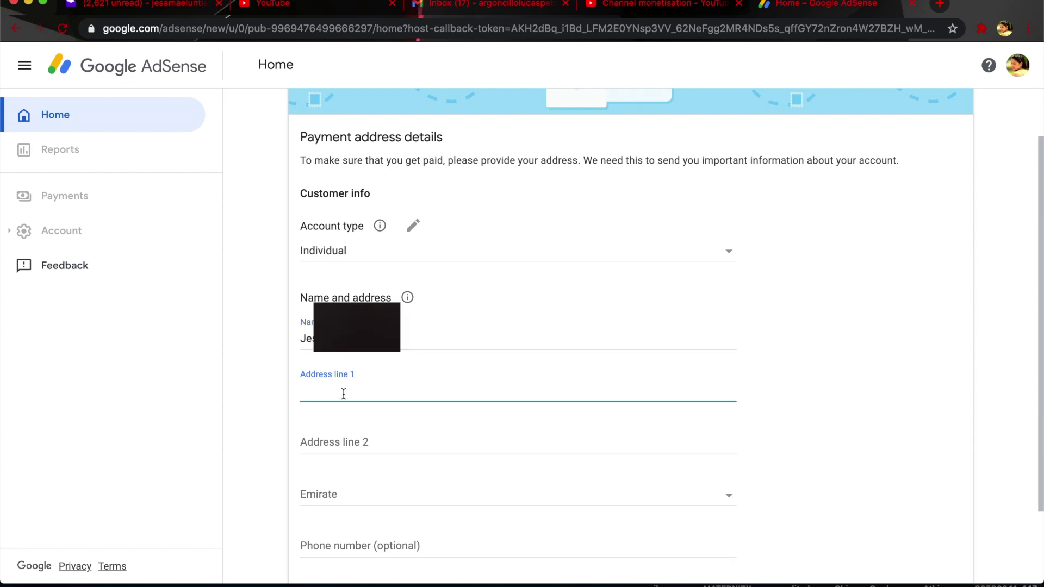
{"action": "scroll", "coordinate": [344, 394], "scroll_direction": "down", "scroll_amount": 1}
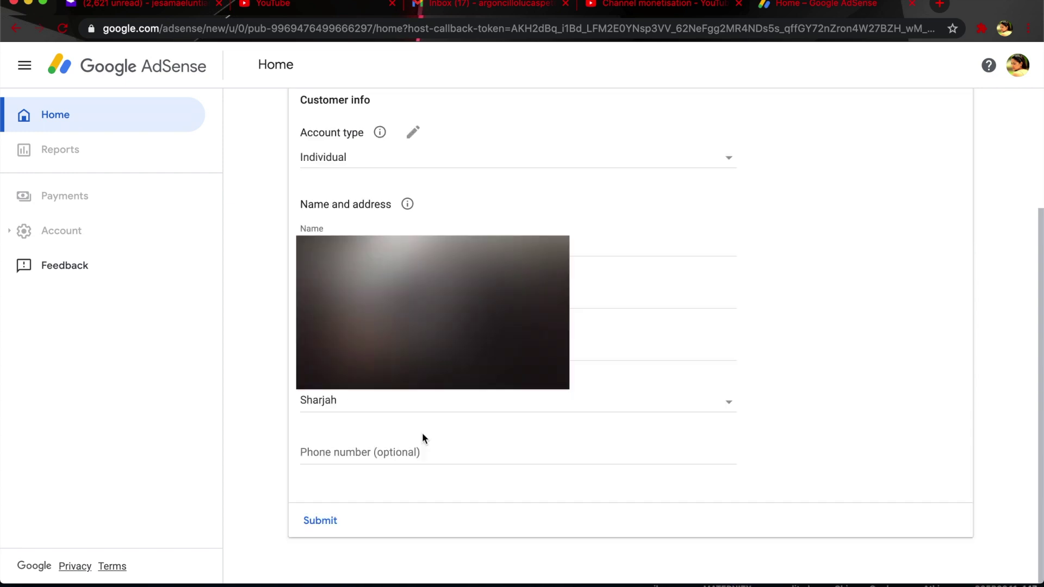
{"action": "left_click", "coordinate": [352, 450]}
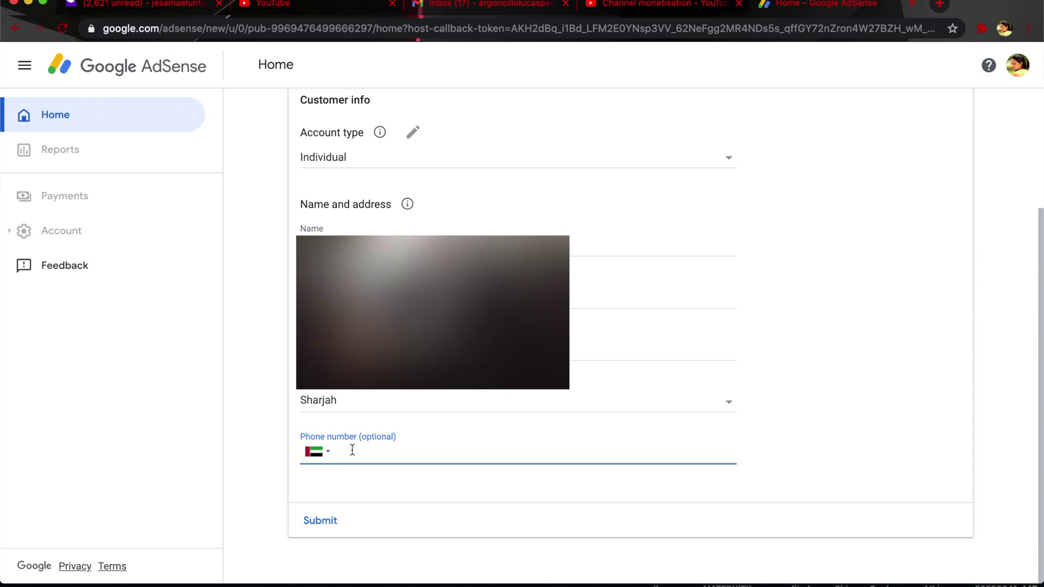
{"action": "type", "text": "50"}
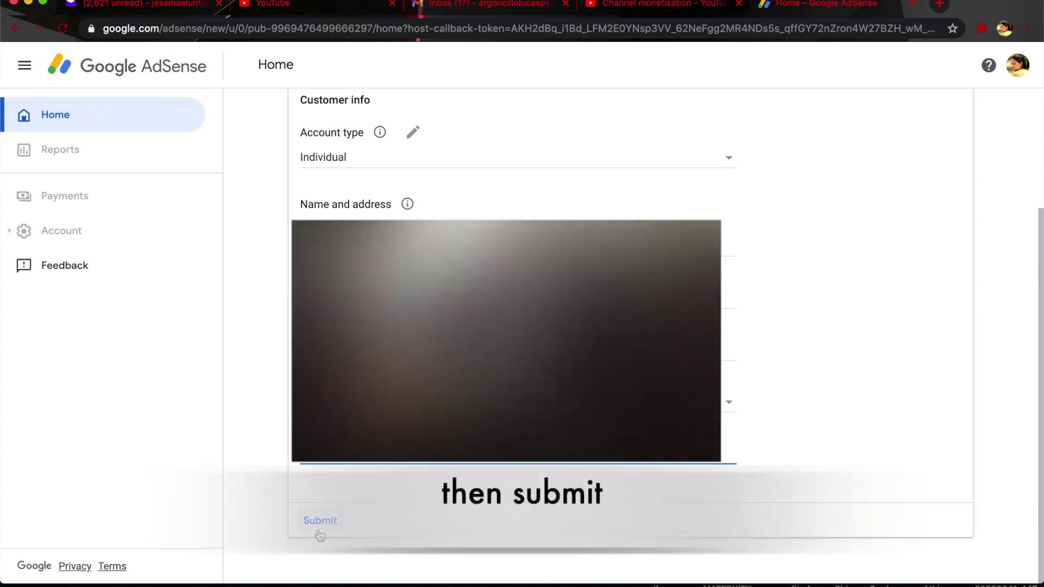
{"action": "left_click", "coordinate": [320, 523]}
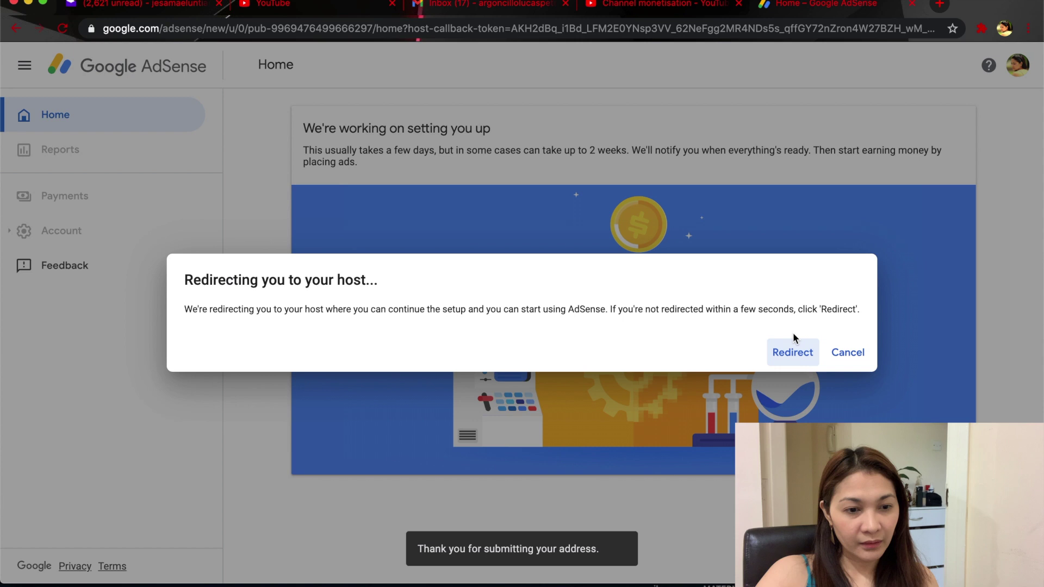
Redirect back to YouTube Studio, where Step 2 now shows AdSense sign-up In progress.
{"action": "left_click", "coordinate": [784, 360]}
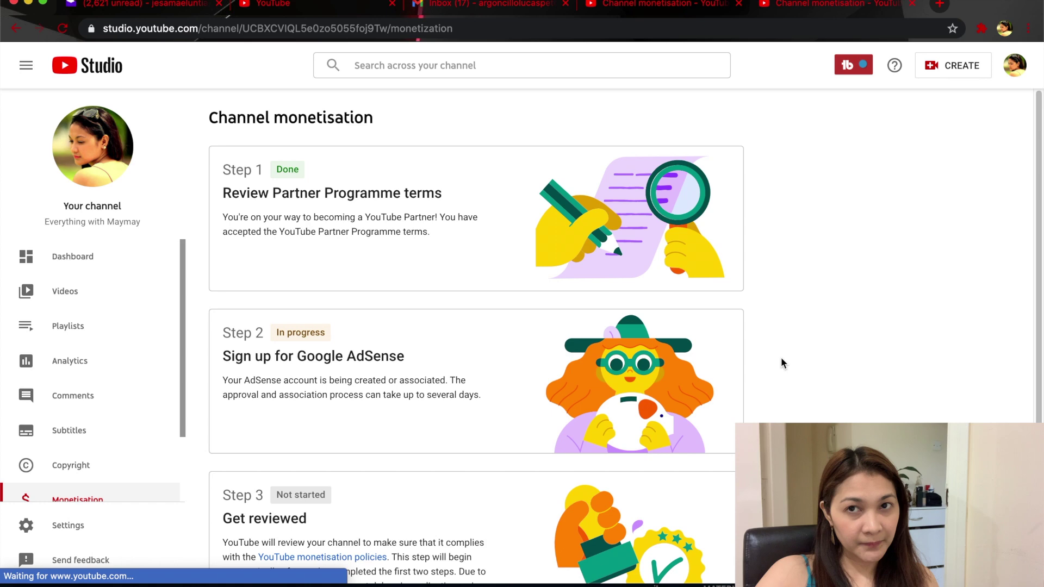
Scroll down to review Step 3, then switch to the channel's YouTube home page.
{"action": "scroll", "coordinate": [781, 357], "scroll_direction": "down", "scroll_amount": 3}
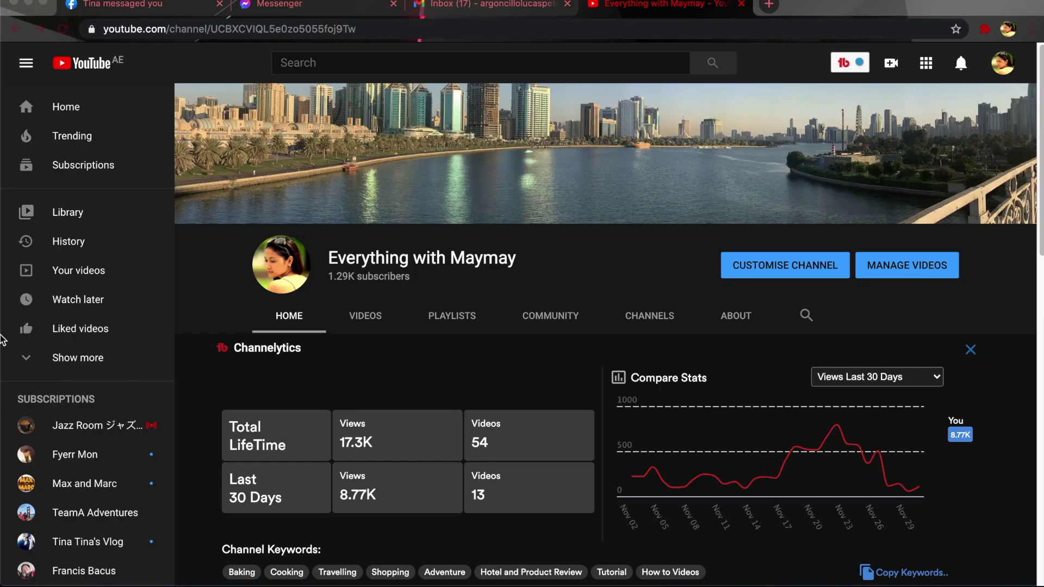
{"action": "mouse_move", "coordinate": [1005, 154]}
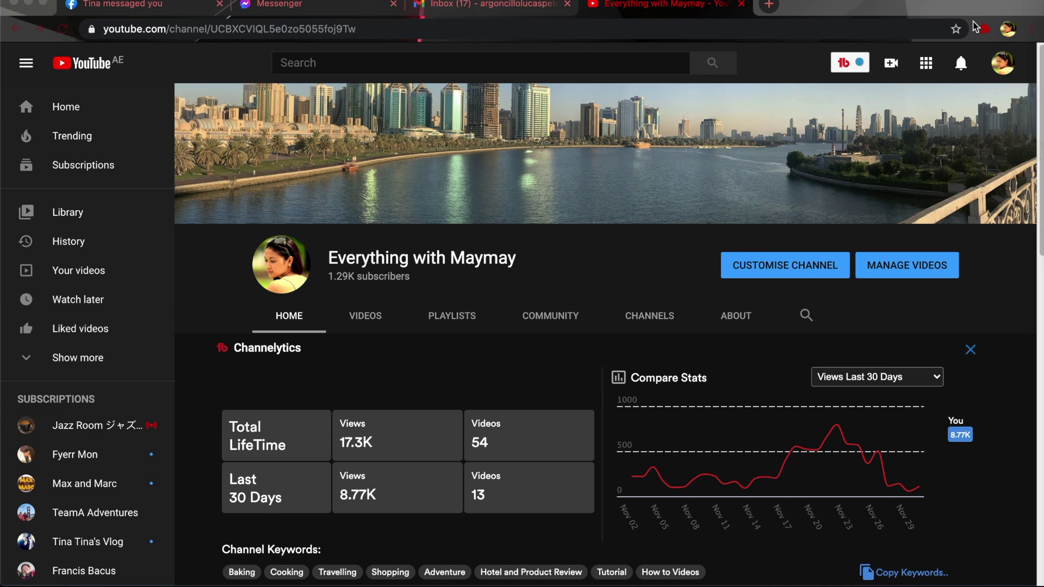
From the avatar menu go to YouTube Studio and open the Channel monetisation page.
{"action": "left_click", "coordinate": [1003, 68]}
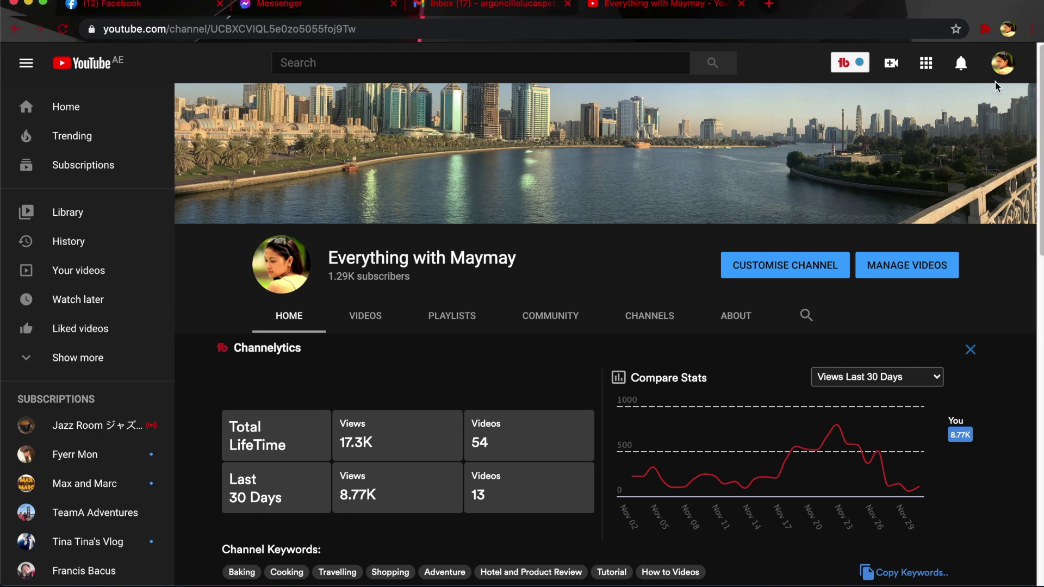
{"action": "left_click", "coordinate": [1003, 68]}
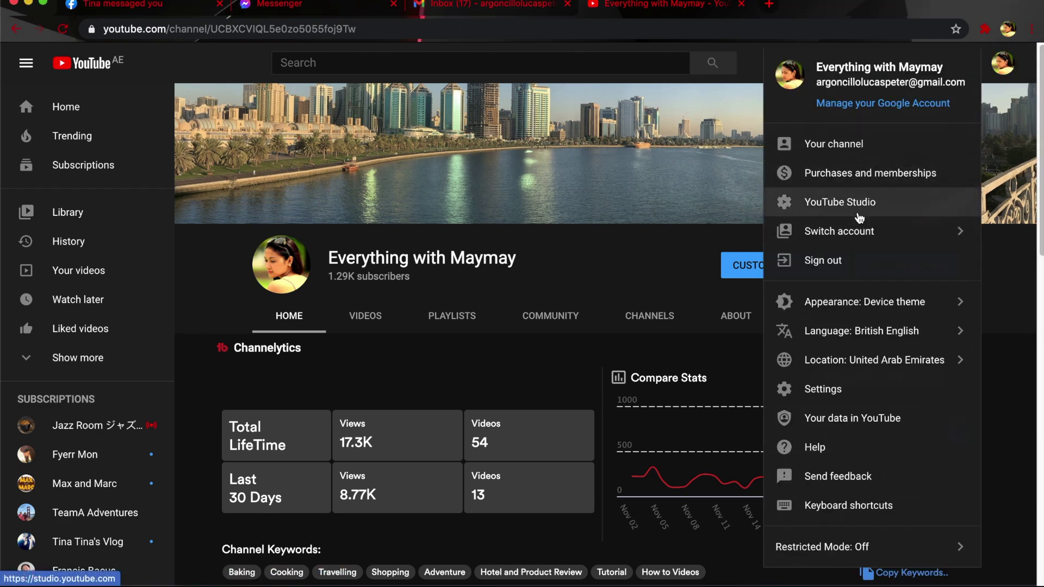
{"action": "left_click", "coordinate": [860, 214]}
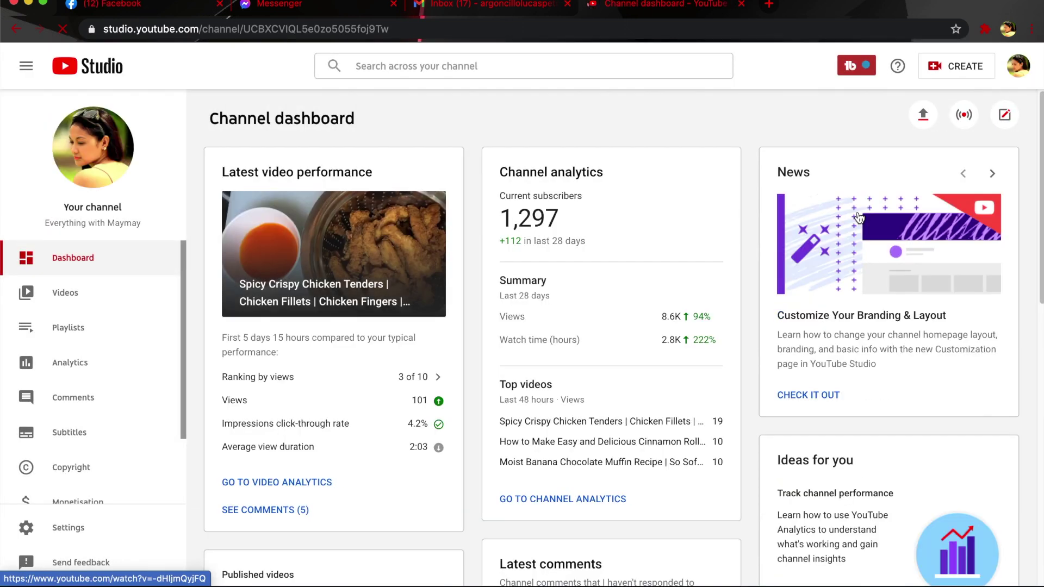
{"action": "scroll", "coordinate": [71, 424], "scroll_direction": "down", "scroll_amount": 1}
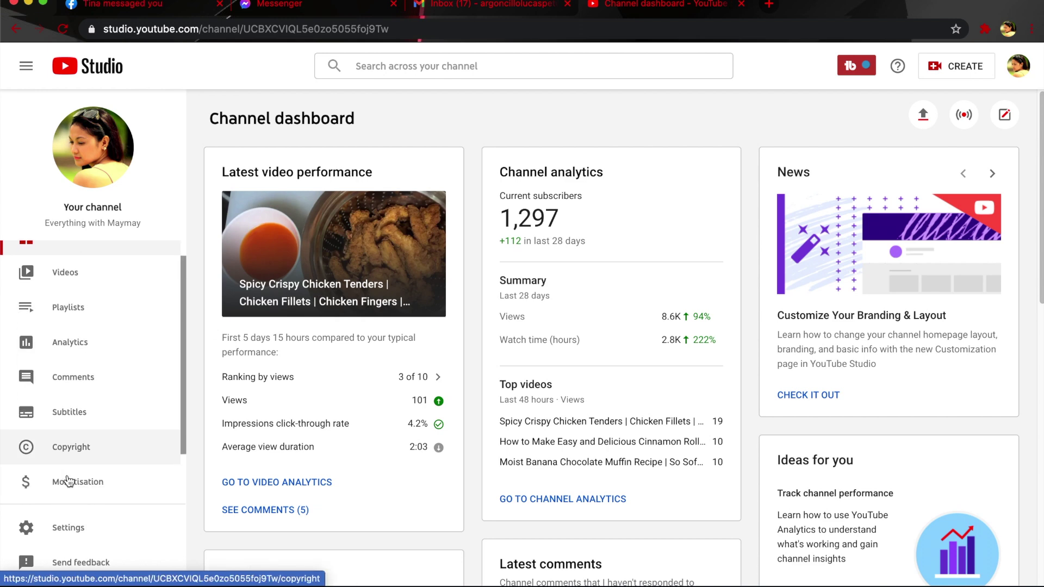
{"action": "left_click", "coordinate": [69, 483]}
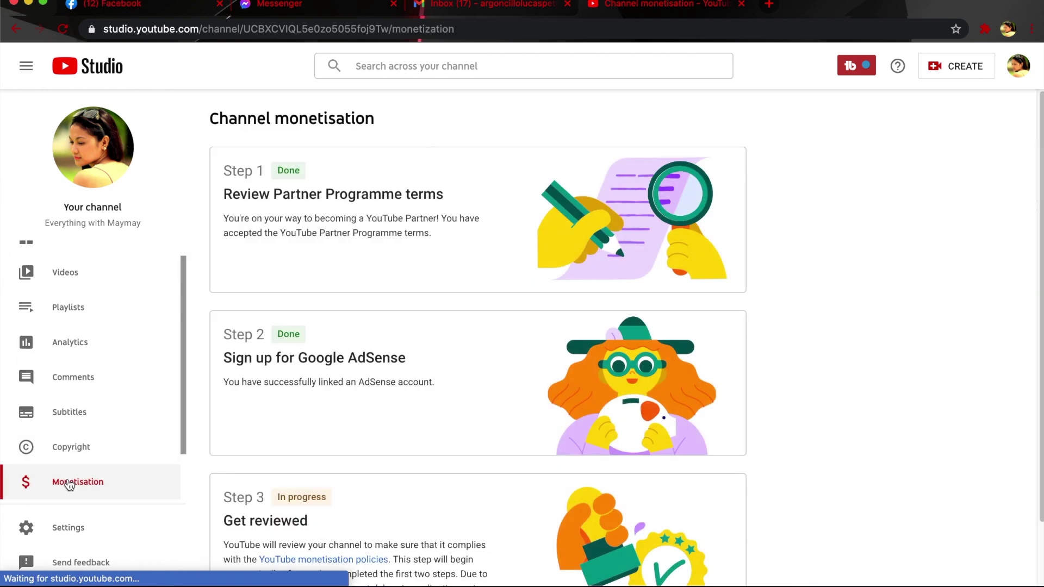
{"action": "scroll", "coordinate": [170, 438], "scroll_direction": "down", "scroll_amount": 1}
{"action": "scroll", "coordinate": [448, 396], "scroll_direction": "down", "scroll_amount": 1}
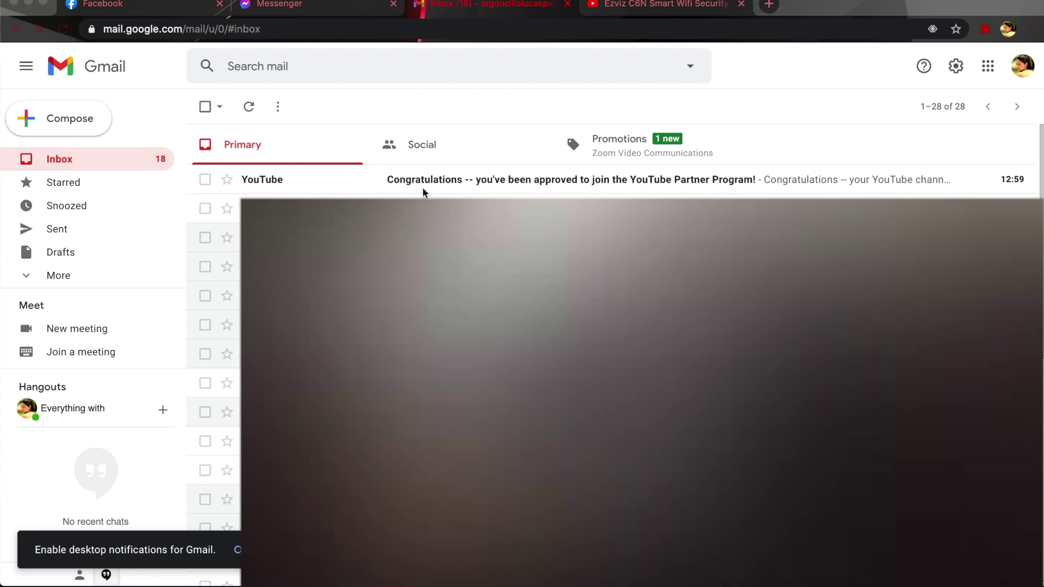
Open and read the 'Congratulations -- you've been approved' Partner Program email.
{"action": "left_click", "coordinate": [516, 184]}
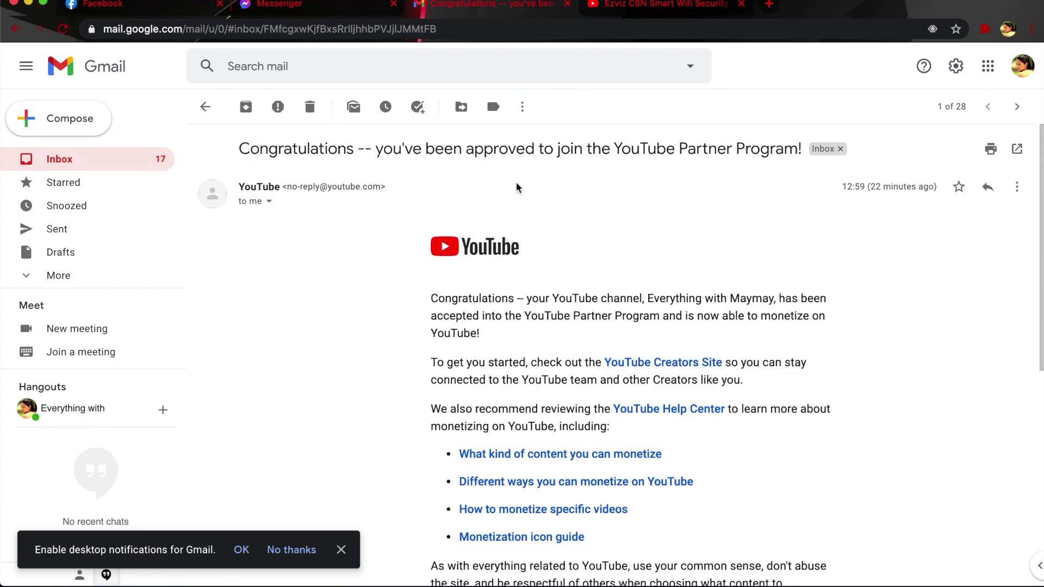
{"action": "scroll", "coordinate": [881, 354], "scroll_direction": "down", "scroll_amount": 1}
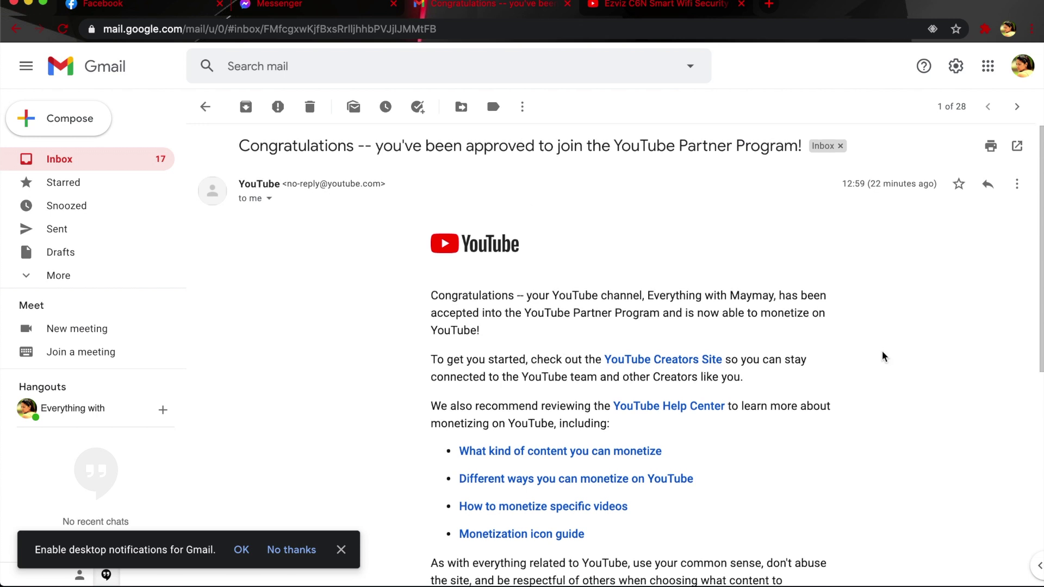
{"action": "scroll", "coordinate": [882, 356], "scroll_direction": "down", "scroll_amount": 1}
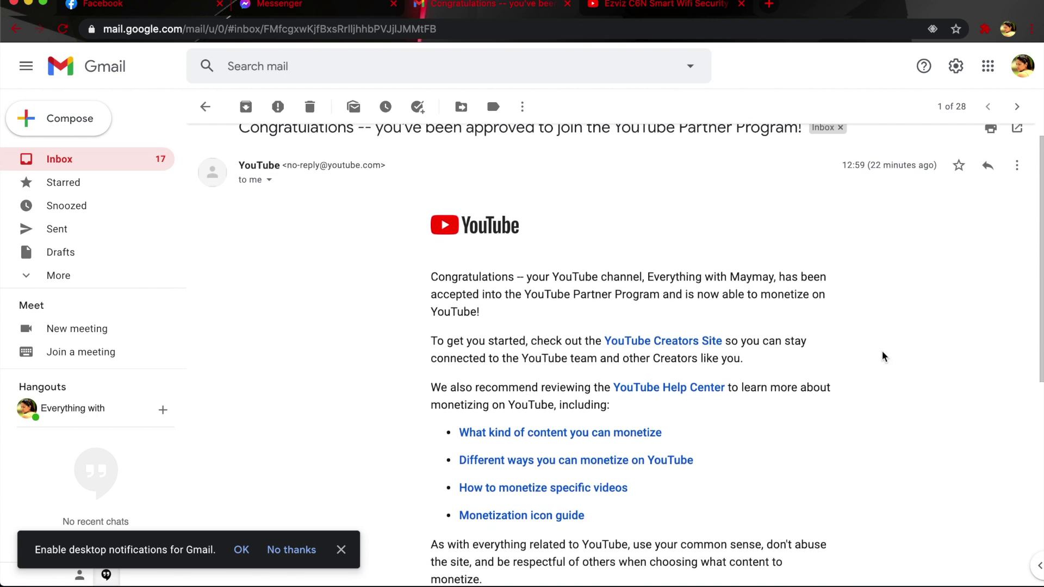
{"action": "scroll", "coordinate": [882, 356], "scroll_direction": "down", "scroll_amount": 1}
{"action": "scroll", "coordinate": [882, 356], "scroll_direction": "up", "scroll_amount": 1}
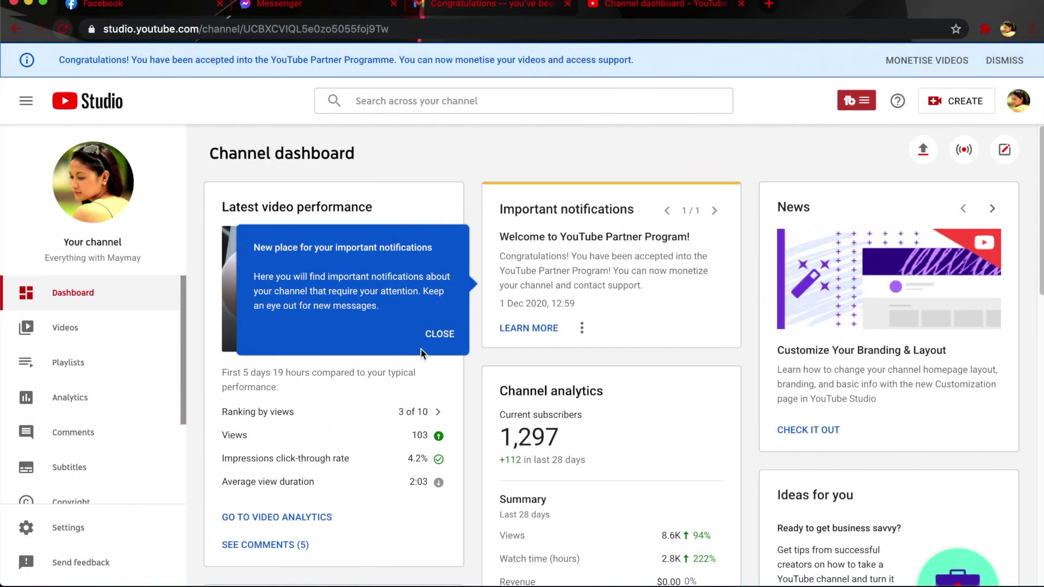
Set monetisation On for the chicken tenders recipe video, then show the Live streams list.
{"action": "left_click", "coordinate": [437, 334]}
{"action": "scroll", "coordinate": [672, 495], "scroll_direction": "down", "scroll_amount": 2}
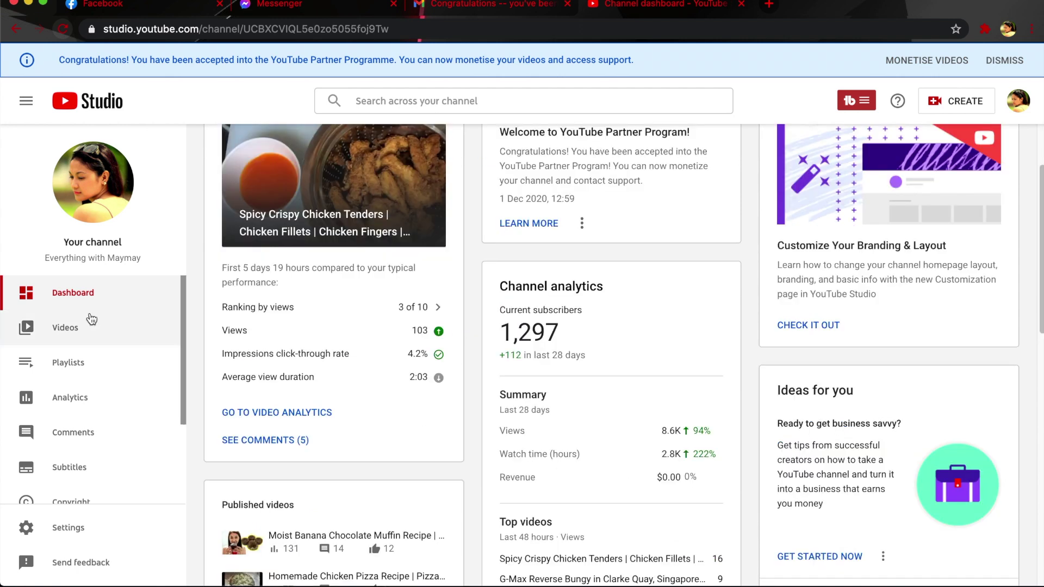
{"action": "left_click", "coordinate": [65, 335]}
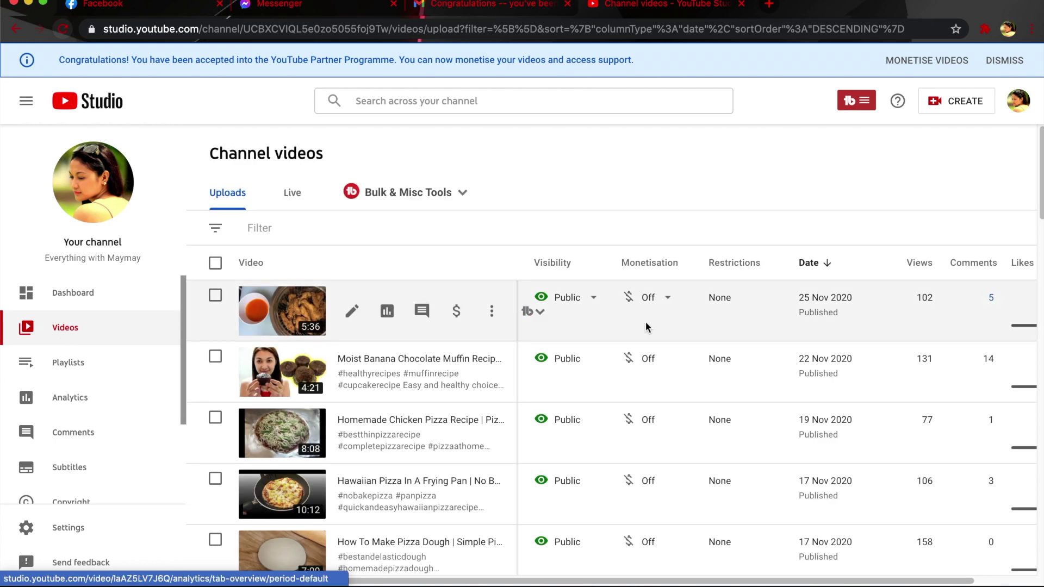
{"action": "mouse_move", "coordinate": [1027, 357]}
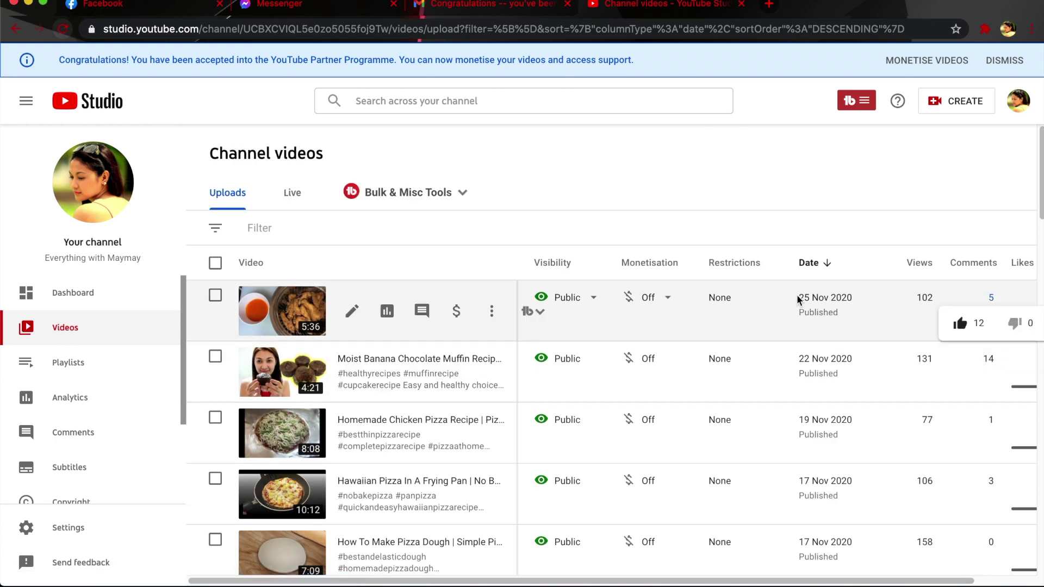
{"action": "left_click", "coordinate": [668, 300]}
{"action": "left_click", "coordinate": [637, 302]}
{"action": "left_click", "coordinate": [818, 375]}
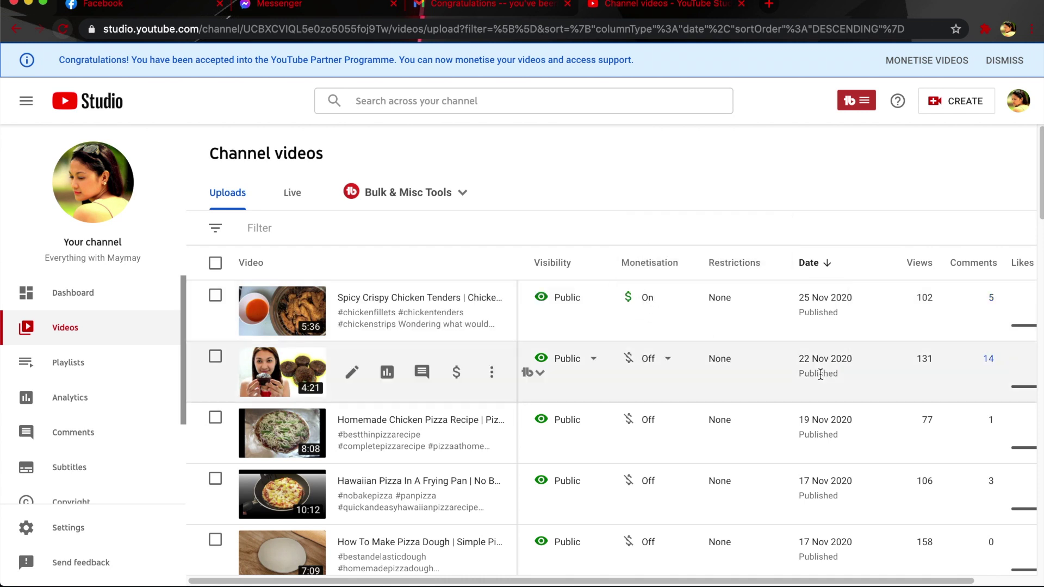
{"action": "scroll", "coordinate": [820, 375], "scroll_direction": "down", "scroll_amount": 15}
{"action": "left_click", "coordinate": [291, 154]}
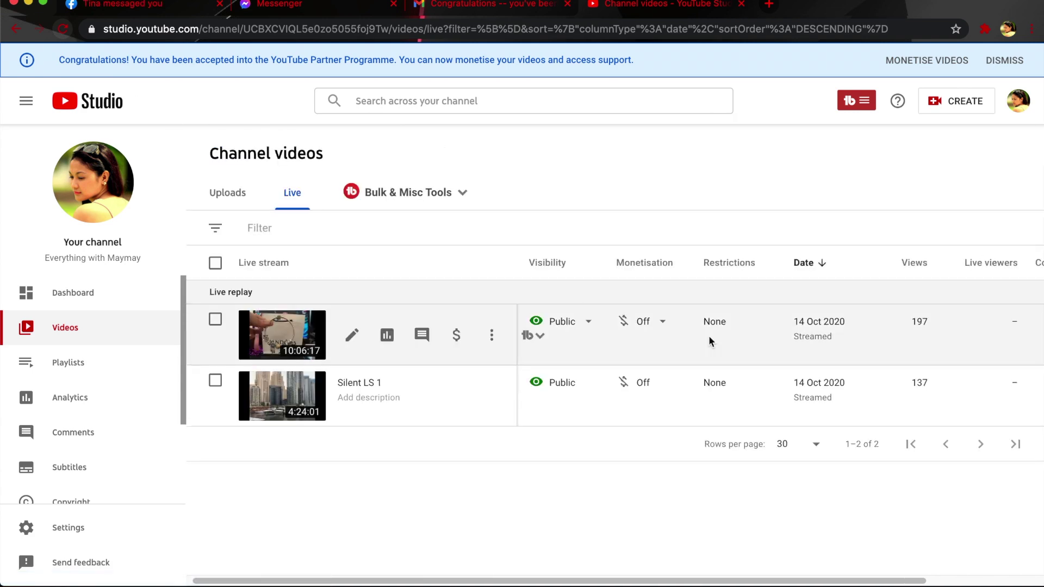
Set monetisation to On for the first live replay from 14 Oct 2020 and save.
{"action": "left_click", "coordinate": [665, 323]}
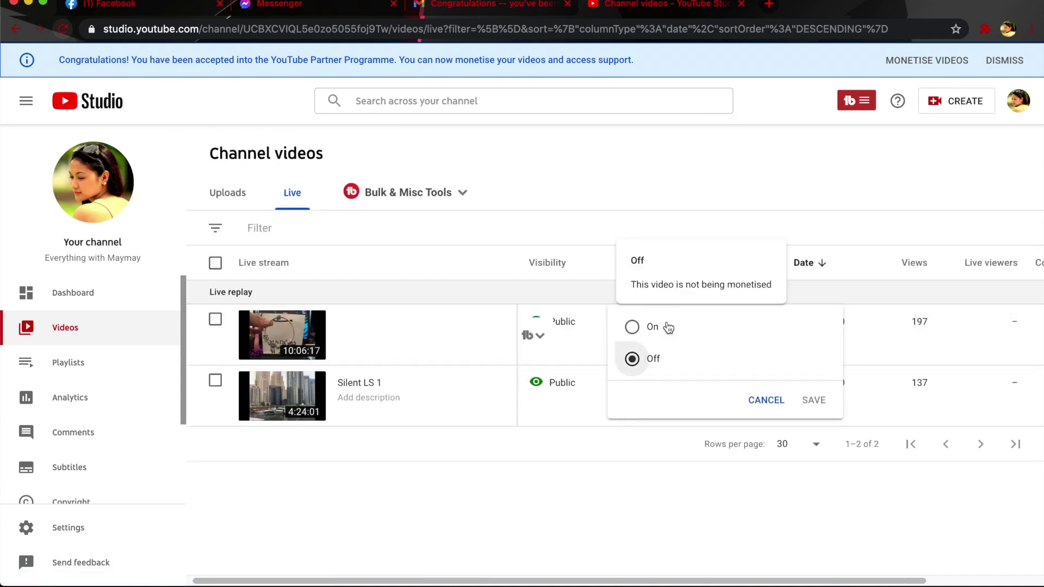
{"action": "left_click", "coordinate": [632, 326]}
{"action": "left_click", "coordinate": [813, 401]}
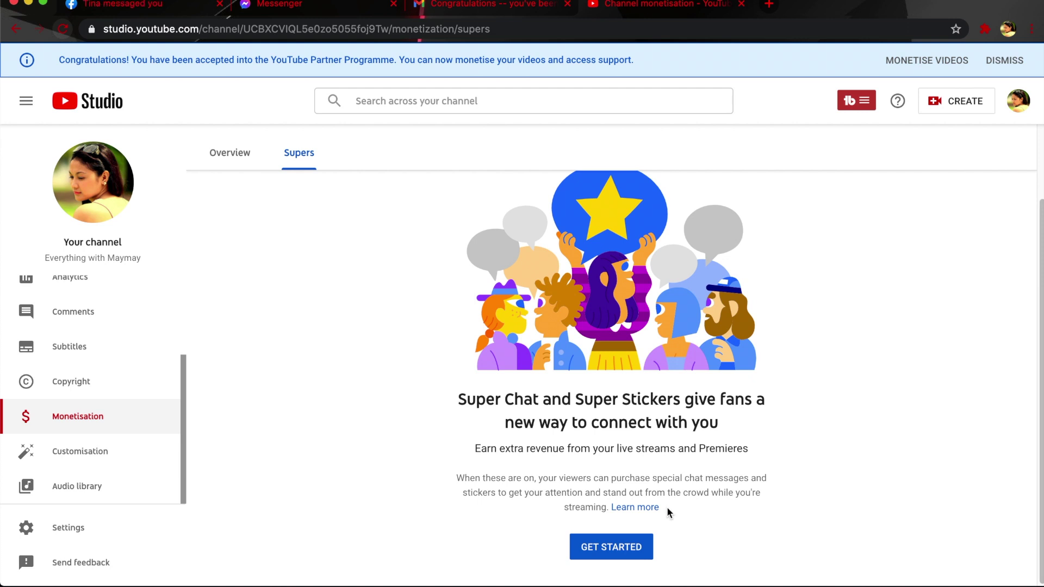
Apply the 'Monetise all videos now' preference to every existing upload.
{"action": "scroll", "coordinate": [666, 507], "scroll_direction": "up", "scroll_amount": 2}
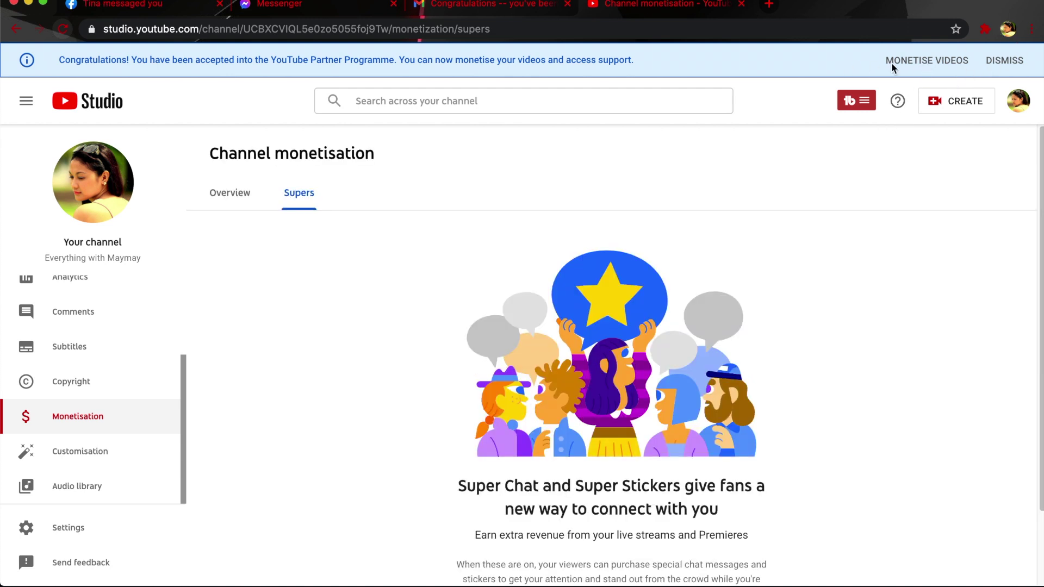
{"action": "left_click", "coordinate": [931, 64]}
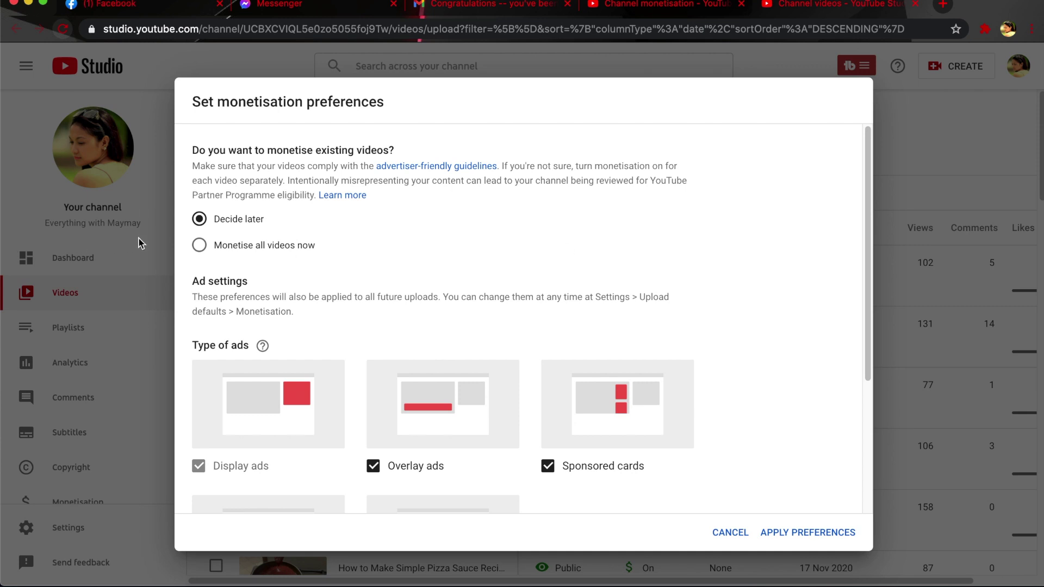
{"action": "left_click", "coordinate": [201, 245]}
{"action": "left_click", "coordinate": [809, 534]}
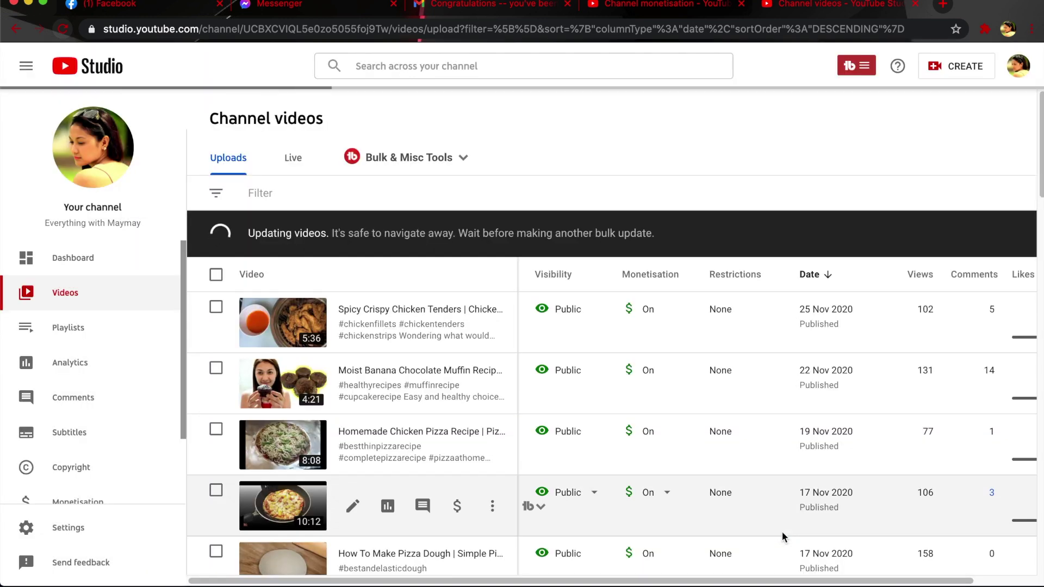